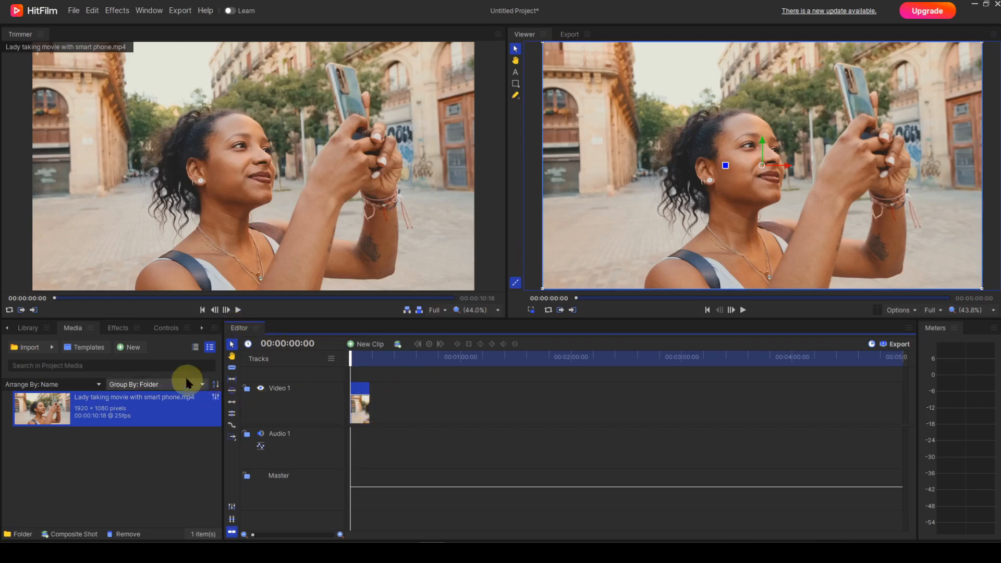
Show the clip's controls with Clip Properties collapsed and add the Blur effect to the clip
{"action": "left_click", "coordinate": [166, 329]}
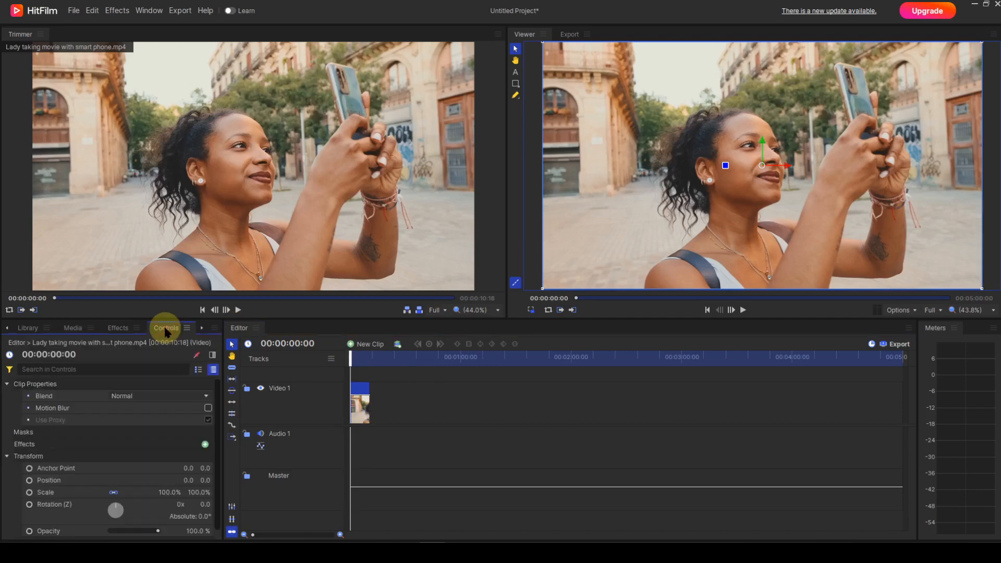
{"action": "left_click", "coordinate": [6, 384]}
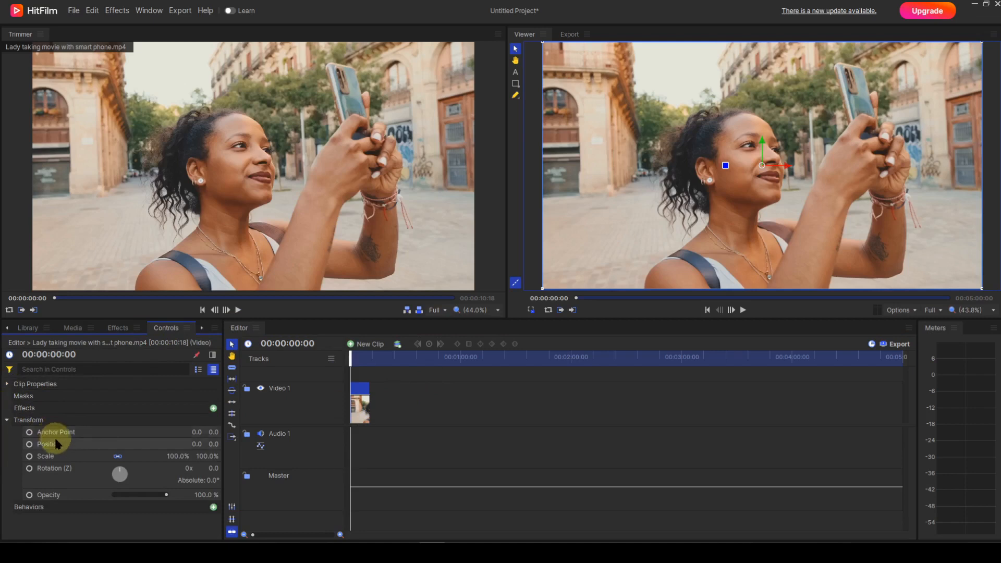
{"action": "left_click", "coordinate": [213, 409]}
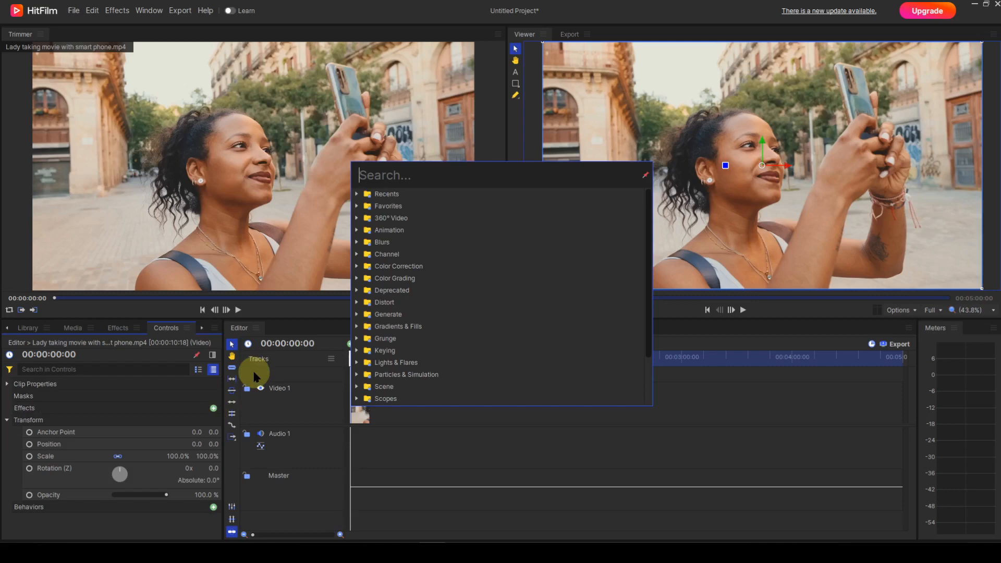
{"action": "key", "text": "Return"}
{"action": "type", "text": "Blur"}
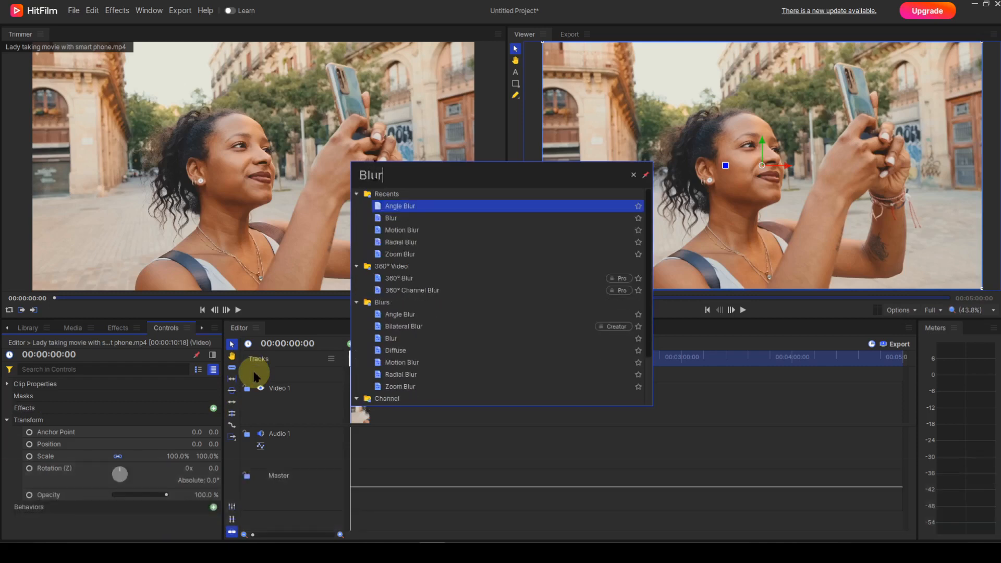
{"action": "left_click", "coordinate": [396, 218]}
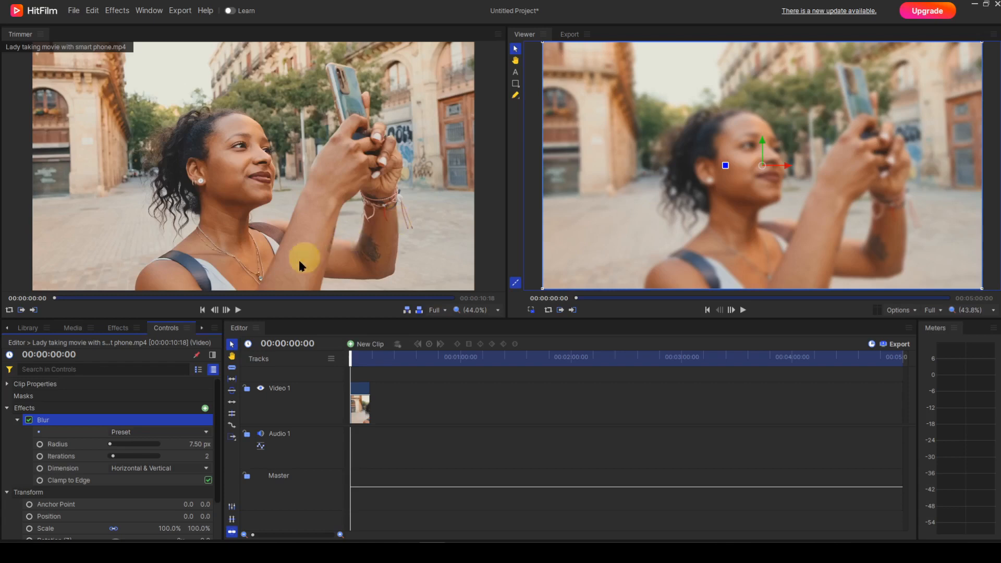
Vary the Blur radius, finishing at about 60 px by shrinking the radius circle over the image
{"action": "left_click_drag", "start_coordinate": [106, 446], "coordinate": [109, 445]}
{"action": "left_click_drag", "start_coordinate": [189, 443], "coordinate": [189, 443]}
{"action": "left_click", "coordinate": [188, 443]}
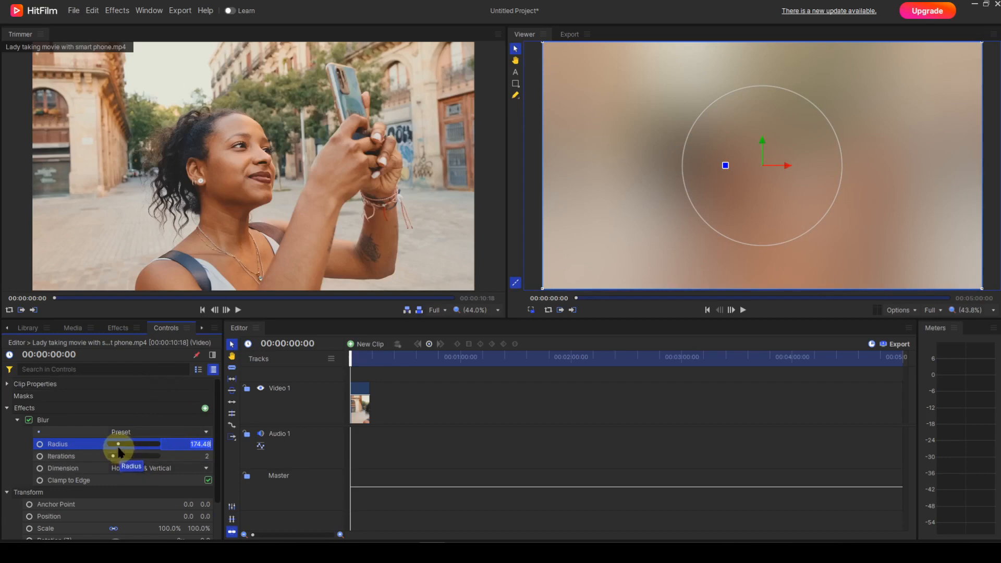
{"action": "left_click_drag", "start_coordinate": [117, 445], "coordinate": [115, 445]}
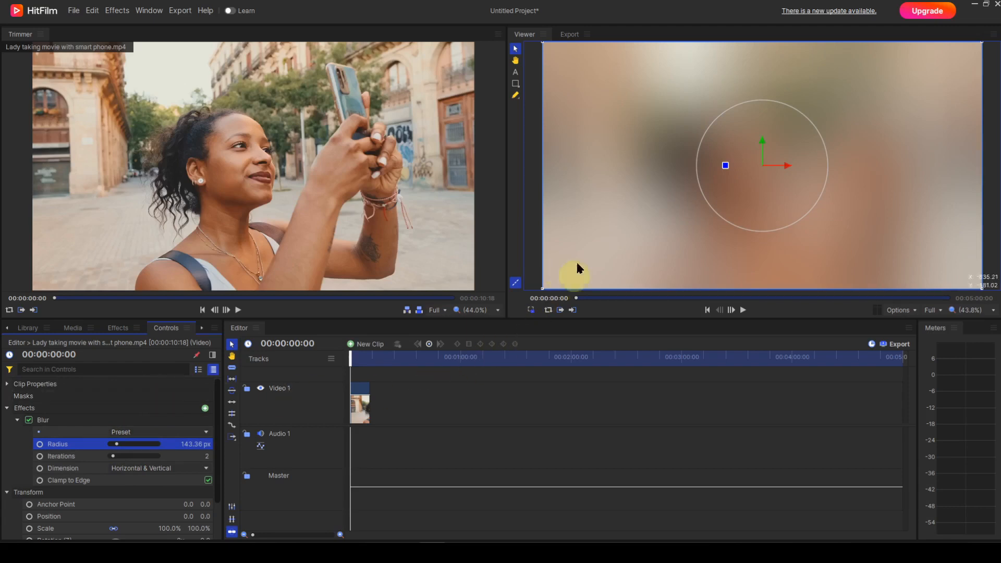
{"action": "left_click_drag", "start_coordinate": [697, 189], "coordinate": [734, 154]}
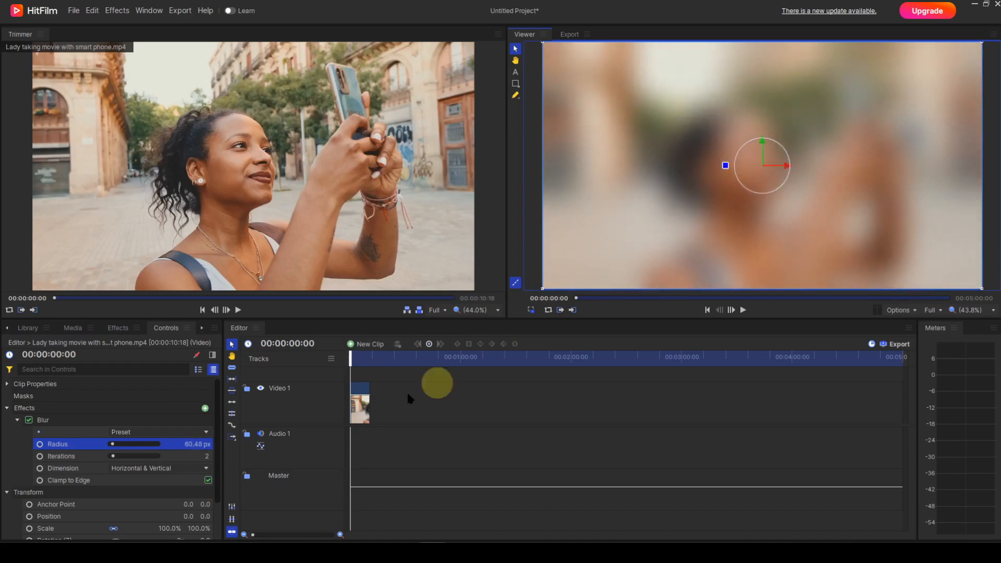
Set the Blur effect's radius to exactly 50 px
{"action": "left_click", "coordinate": [192, 446]}
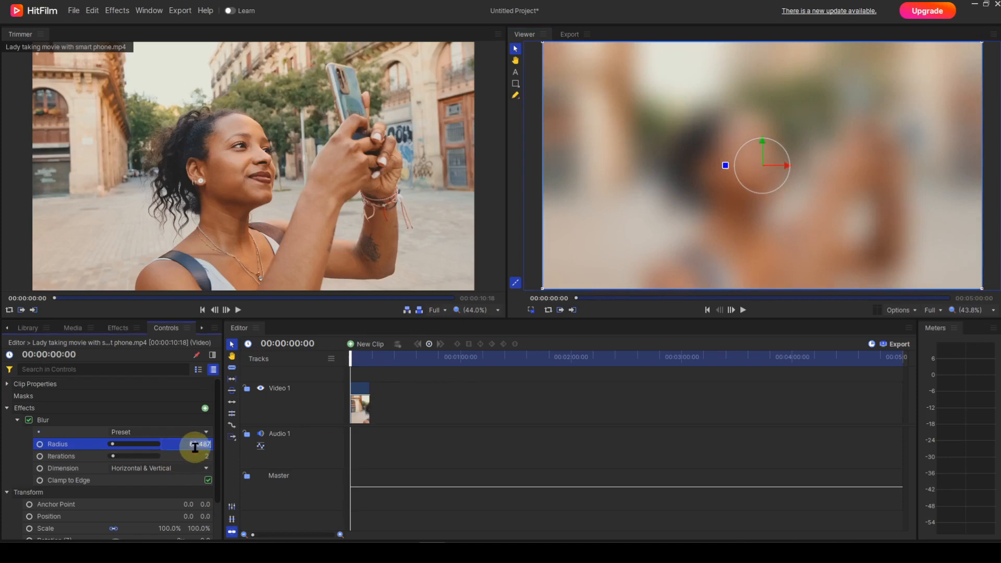
{"action": "type", "text": "50"}
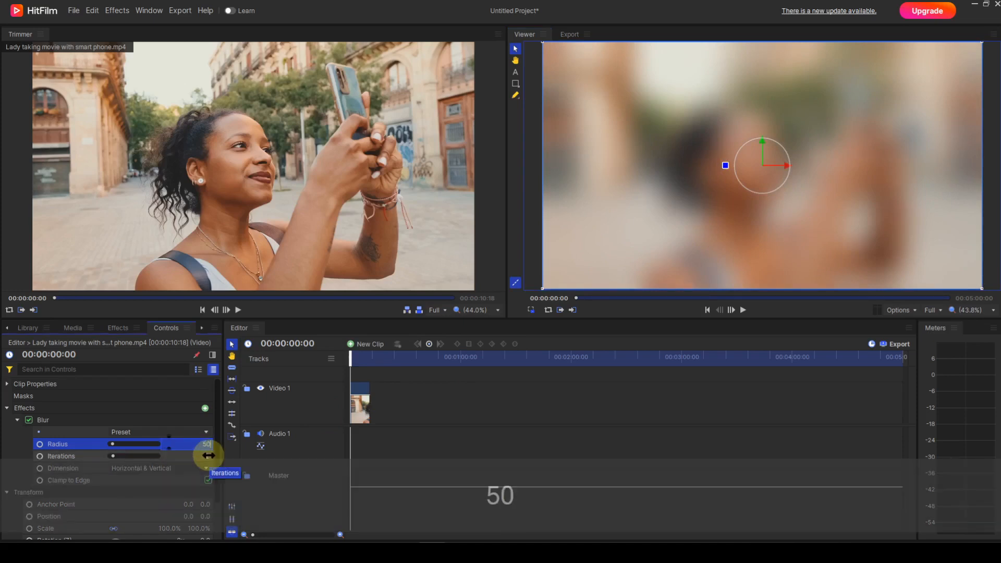
{"action": "key", "text": "Return"}
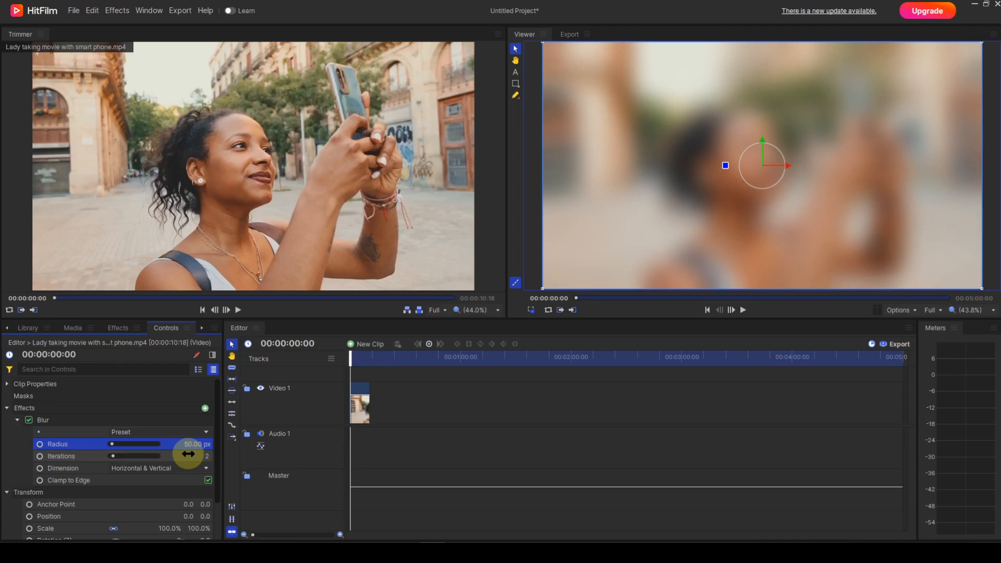
Try 3 iterations for the Blur effect and reset both its Iterations and Radius to their defaults
{"action": "left_click", "coordinate": [115, 460]}
{"action": "left_click_drag", "start_coordinate": [114, 459], "coordinate": [132, 459]}
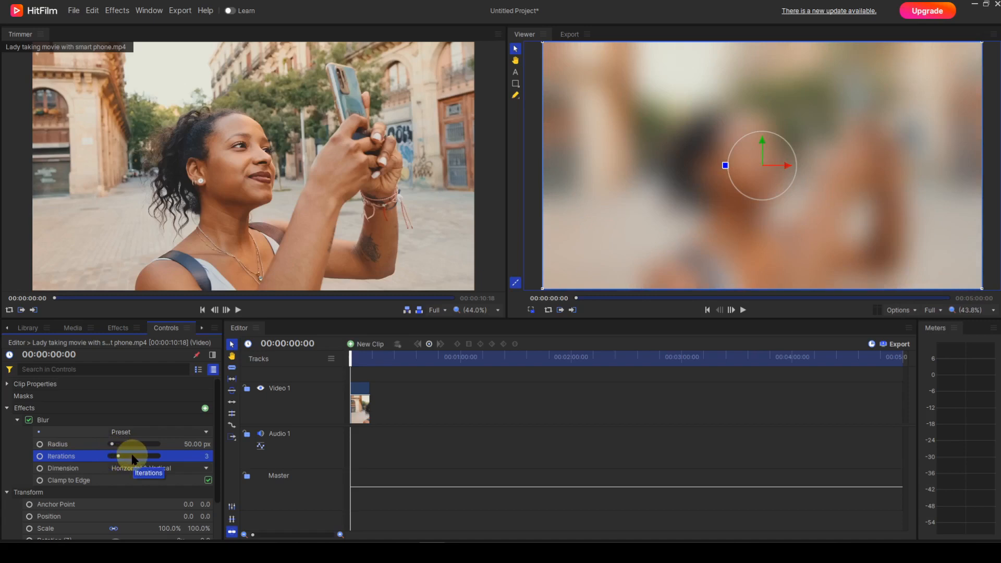
{"action": "right_click", "coordinate": [78, 452]}
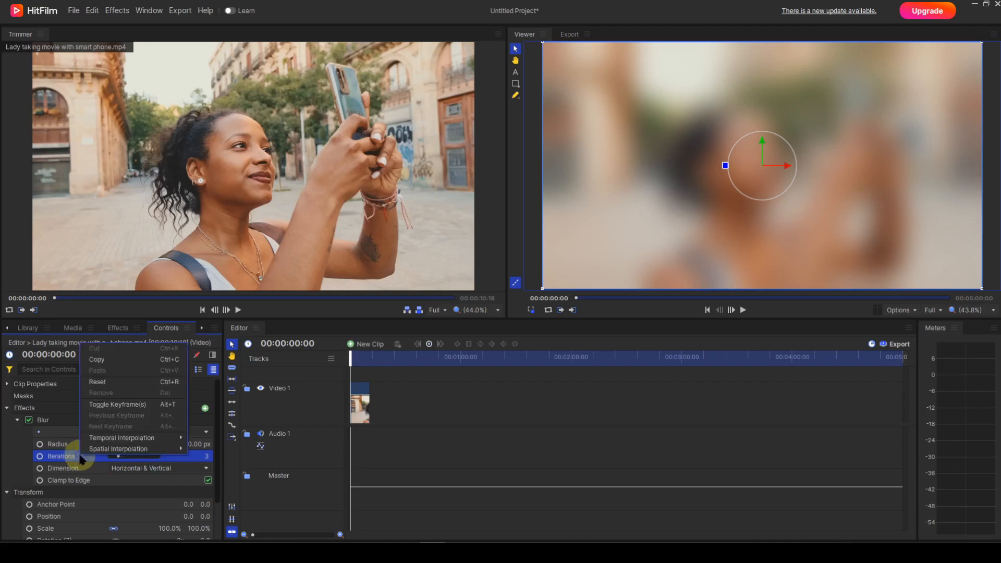
{"action": "left_click", "coordinate": [98, 383]}
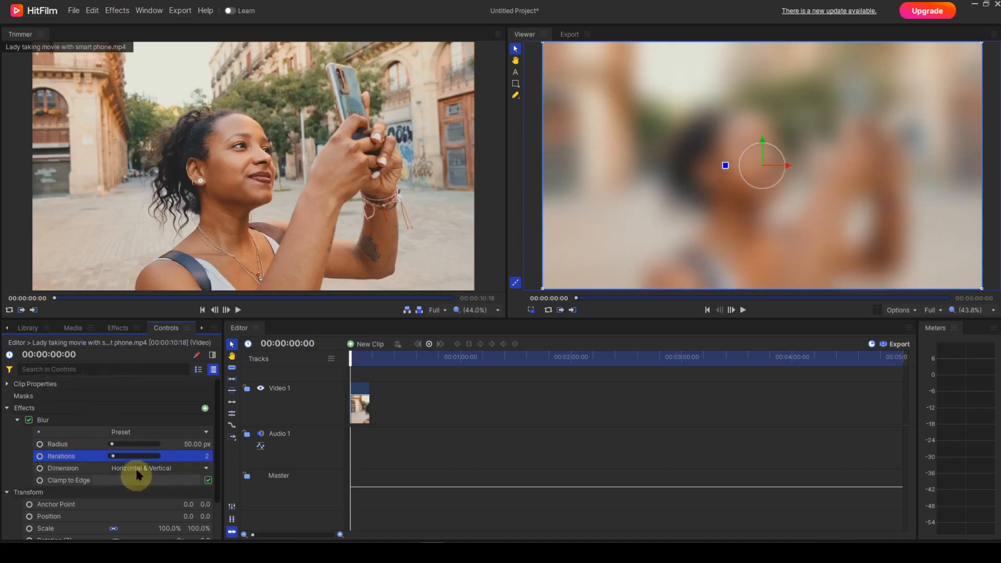
{"action": "right_click", "coordinate": [87, 441]}
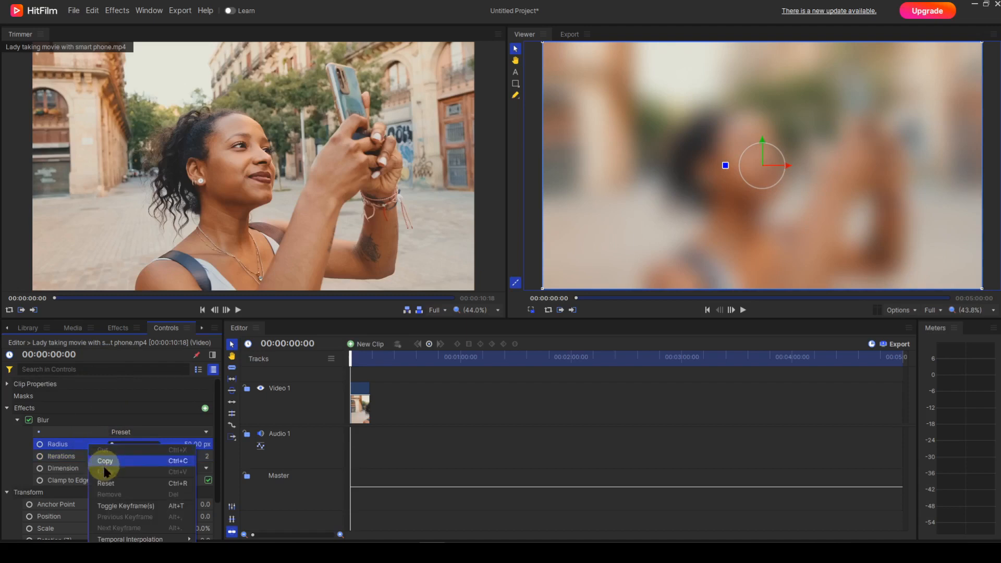
{"action": "left_click", "coordinate": [103, 482]}
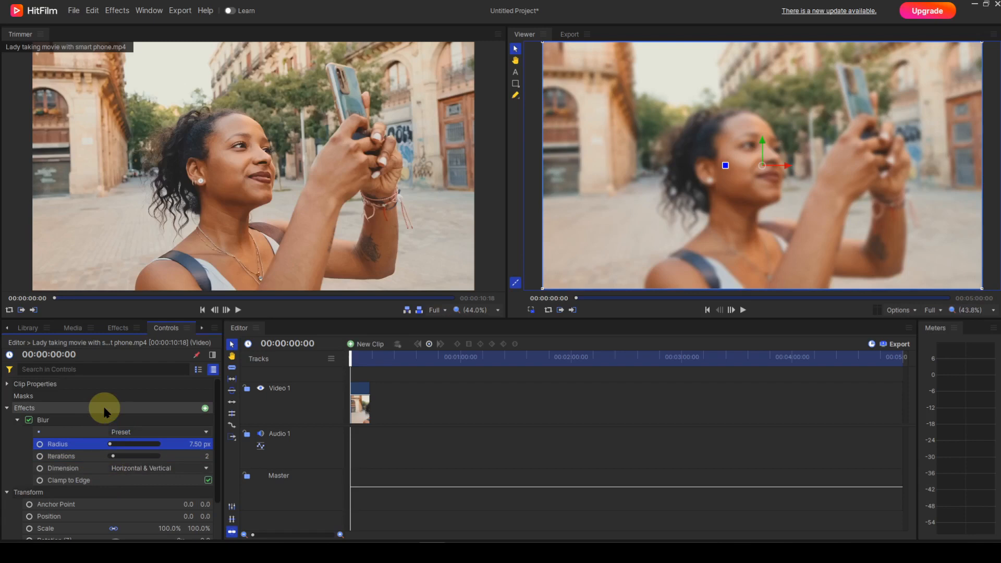
Set the Blur effect's dimension to Horizontal and raise its radius to about 82 px
{"action": "left_click", "coordinate": [206, 469]}
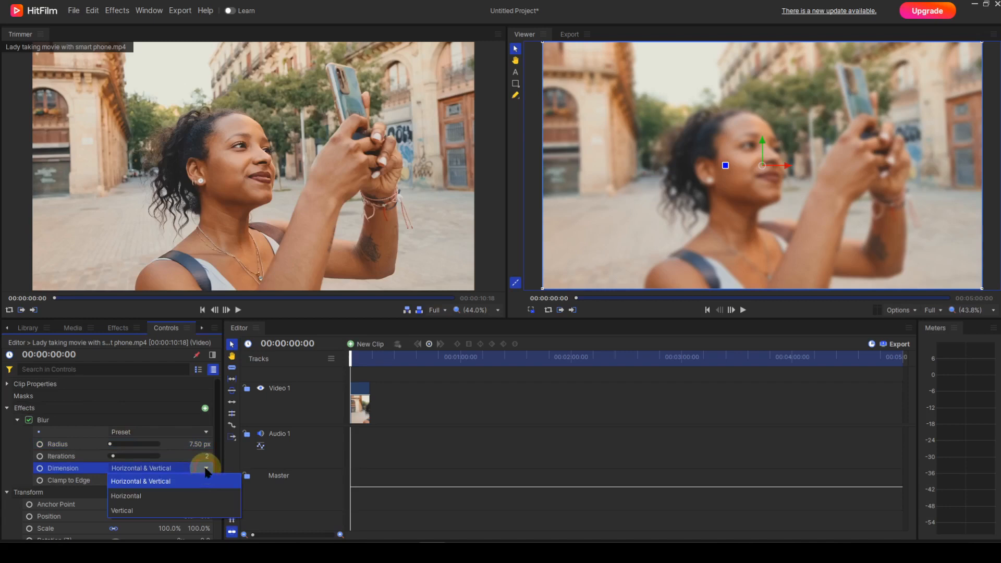
{"action": "left_click", "coordinate": [157, 496]}
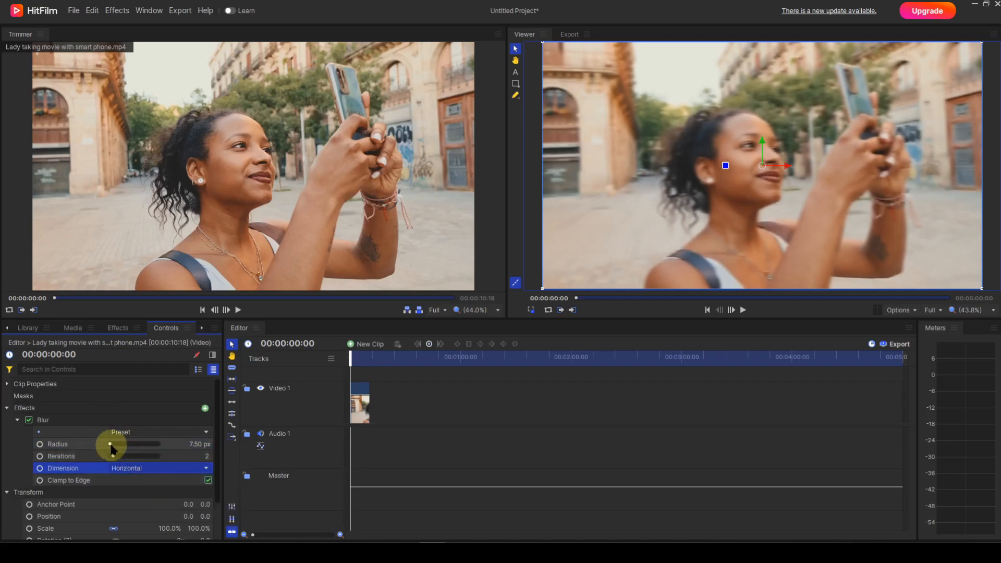
{"action": "left_click_drag", "start_coordinate": [111, 449], "coordinate": [113, 448]}
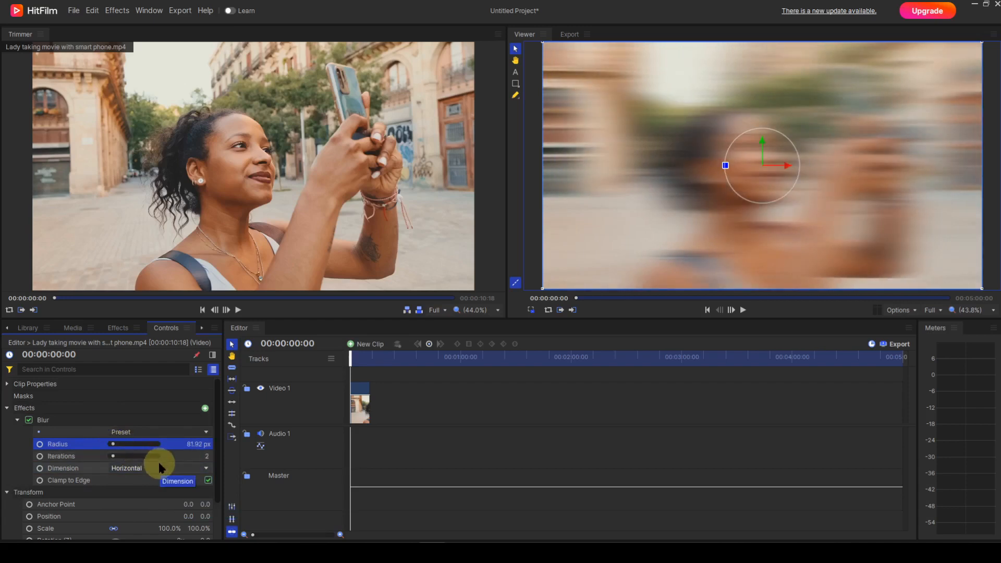
Try the Vertical dimension for the Blur effect and reset Dimension to its default
{"action": "left_click", "coordinate": [205, 469]}
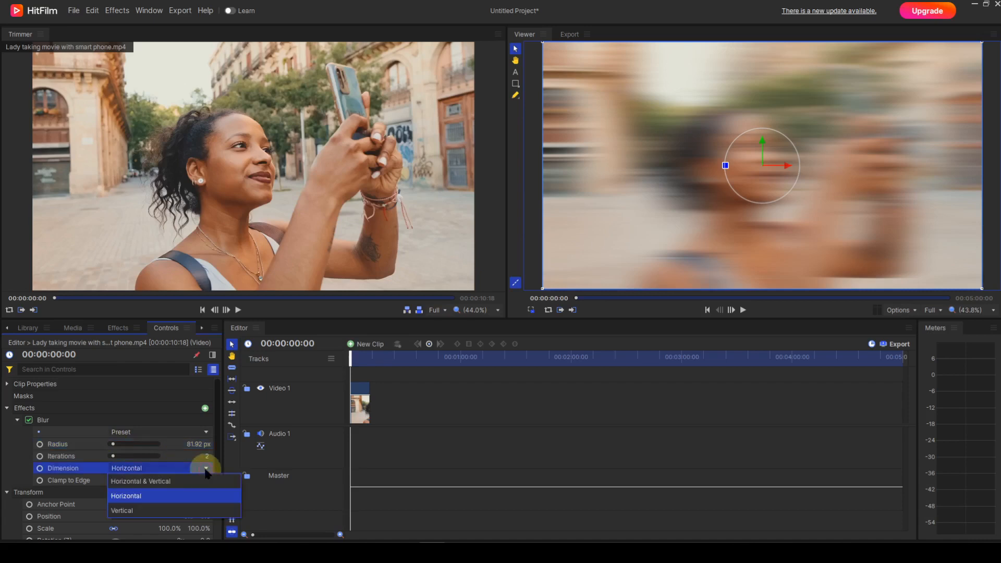
{"action": "left_click", "coordinate": [135, 510]}
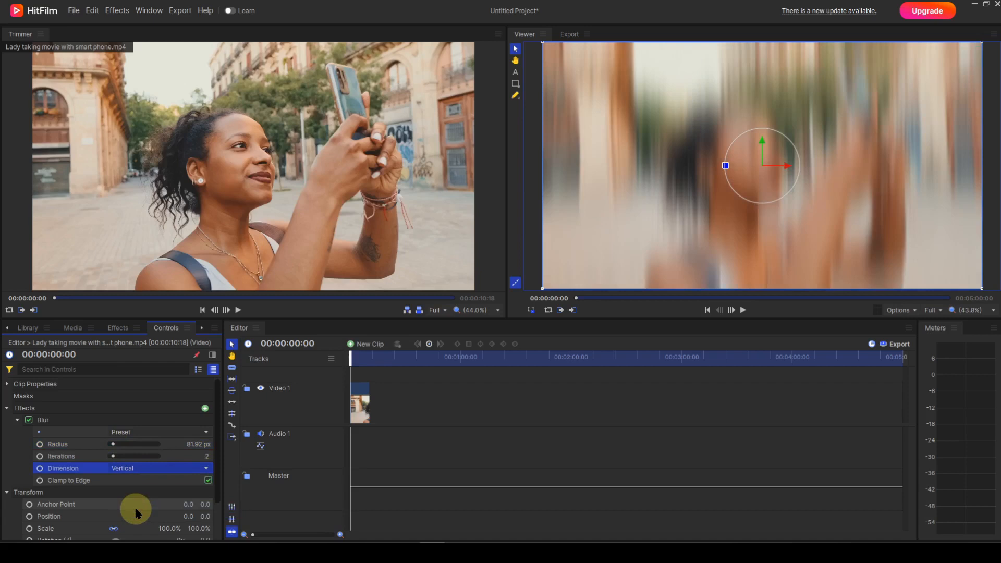
{"action": "right_click", "coordinate": [91, 470]}
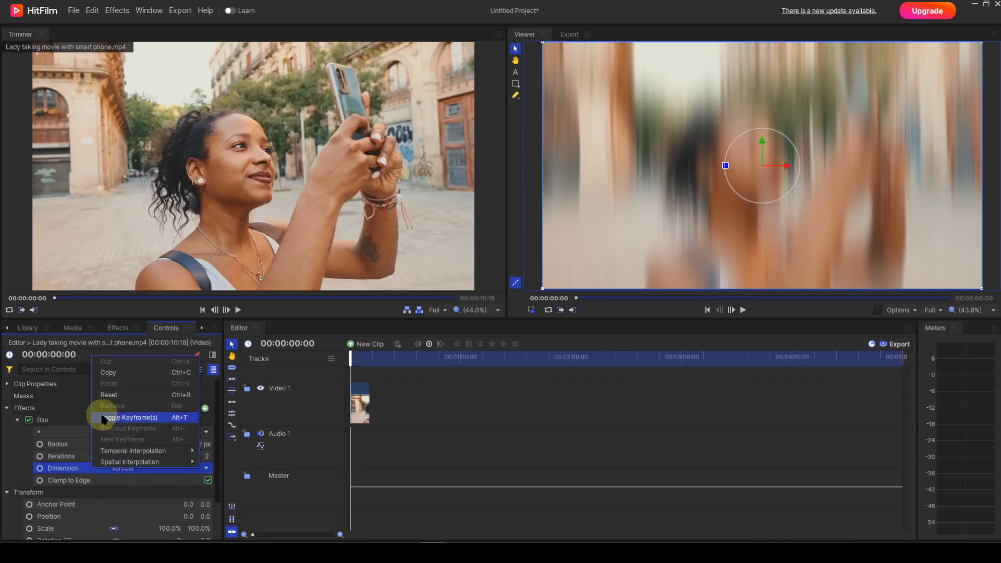
{"action": "left_click", "coordinate": [109, 396]}
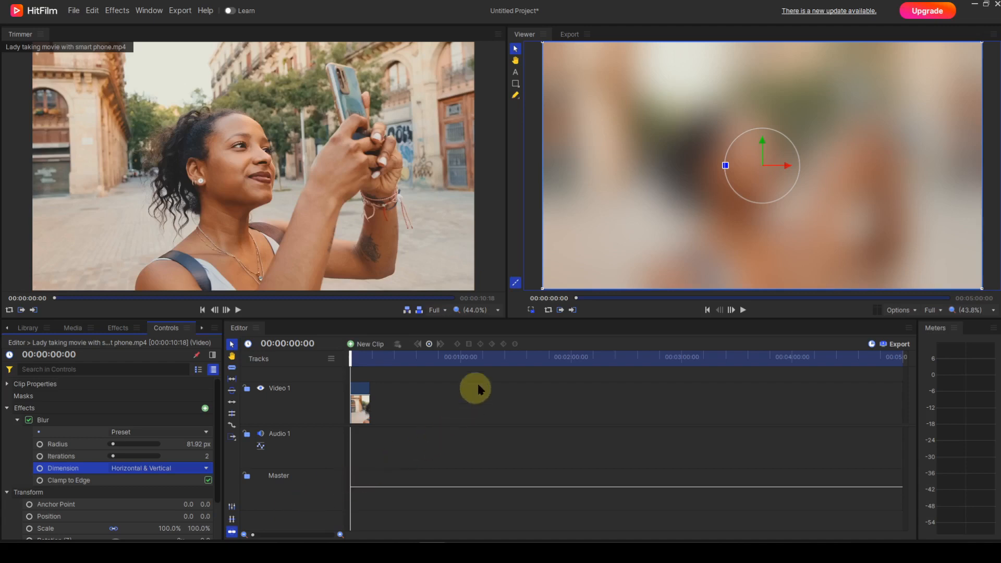
Shrink the clip to about 73% scale to compare Clamp to Edge off and on, and reset the scale
{"action": "left_click_drag", "start_coordinate": [542, 288], "coordinate": [603, 259]}
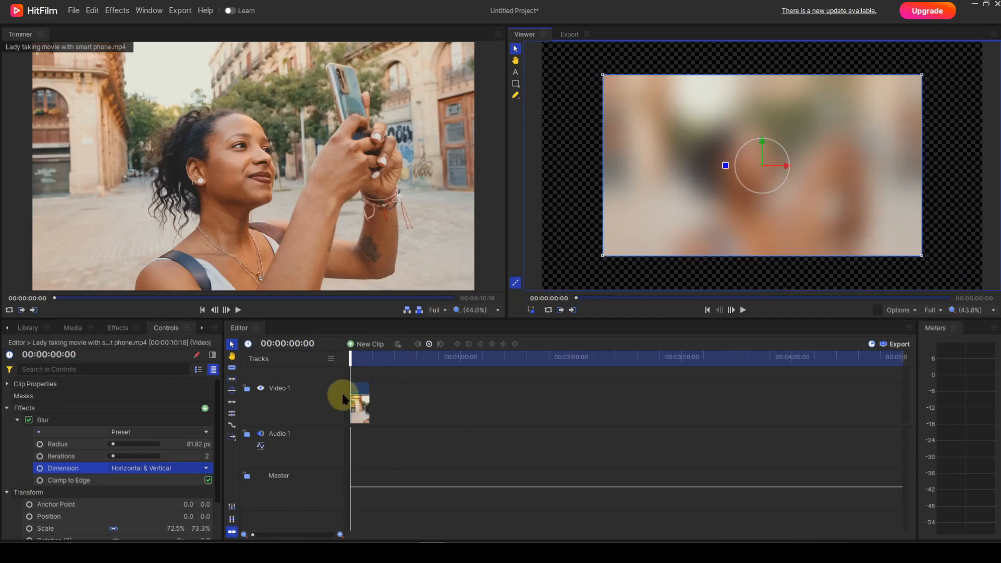
{"action": "left_click", "coordinate": [208, 481]}
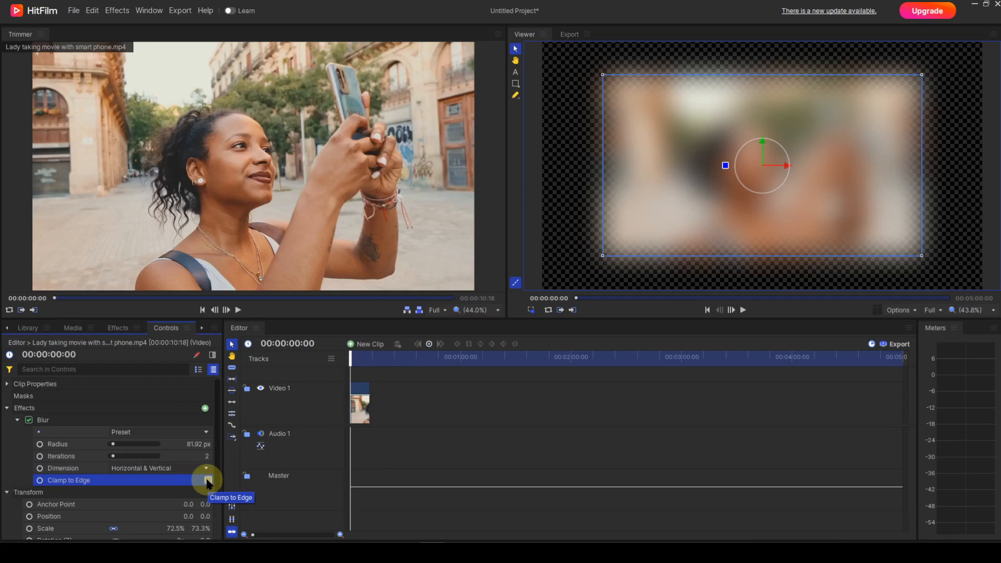
{"action": "left_click", "coordinate": [208, 481]}
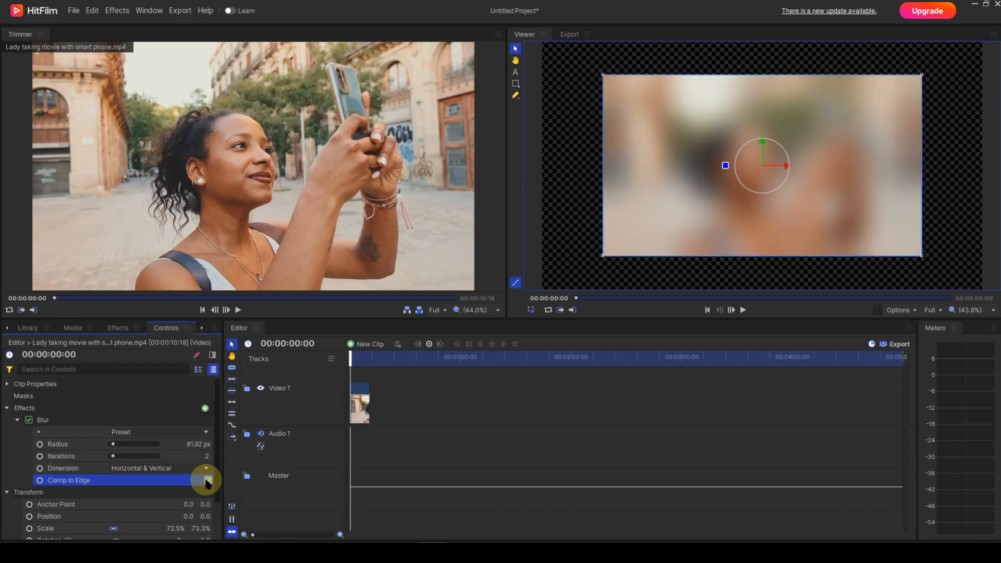
{"action": "left_click", "coordinate": [139, 531]}
{"action": "right_click", "coordinate": [139, 531]}
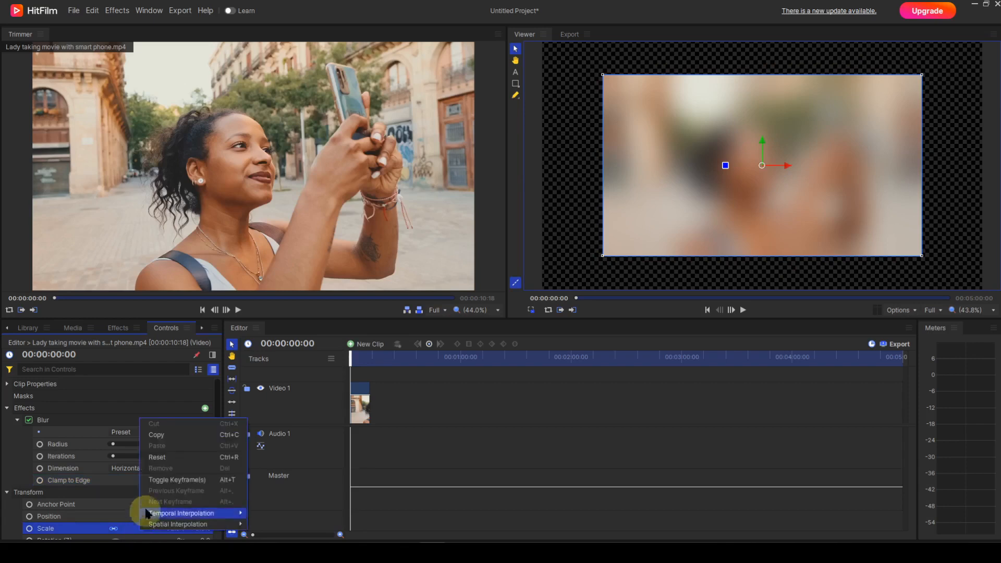
{"action": "left_click", "coordinate": [151, 458]}
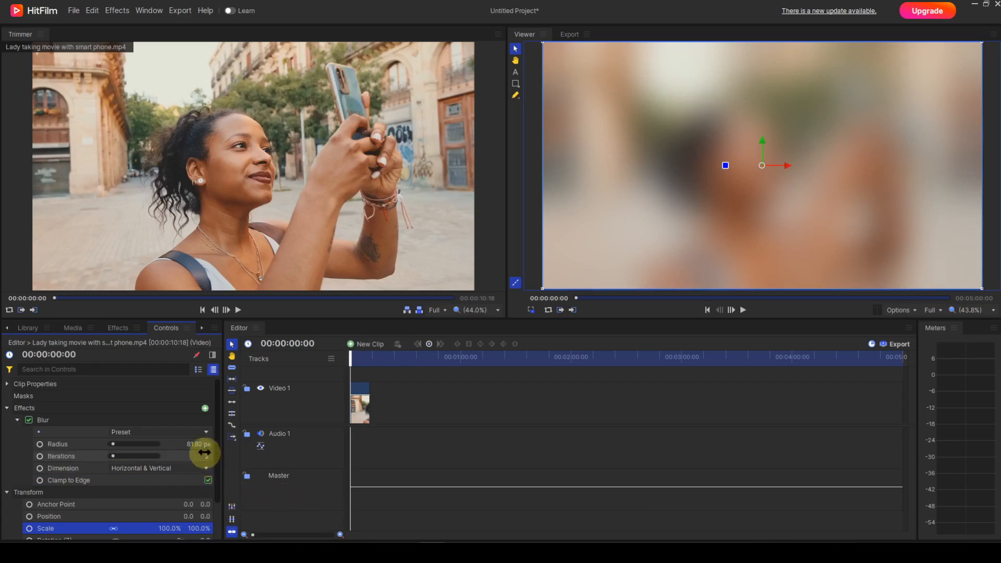
Apply the Heavy, Medium and Subtle presets to the Blur effect in turn
{"action": "left_click", "coordinate": [206, 433]}
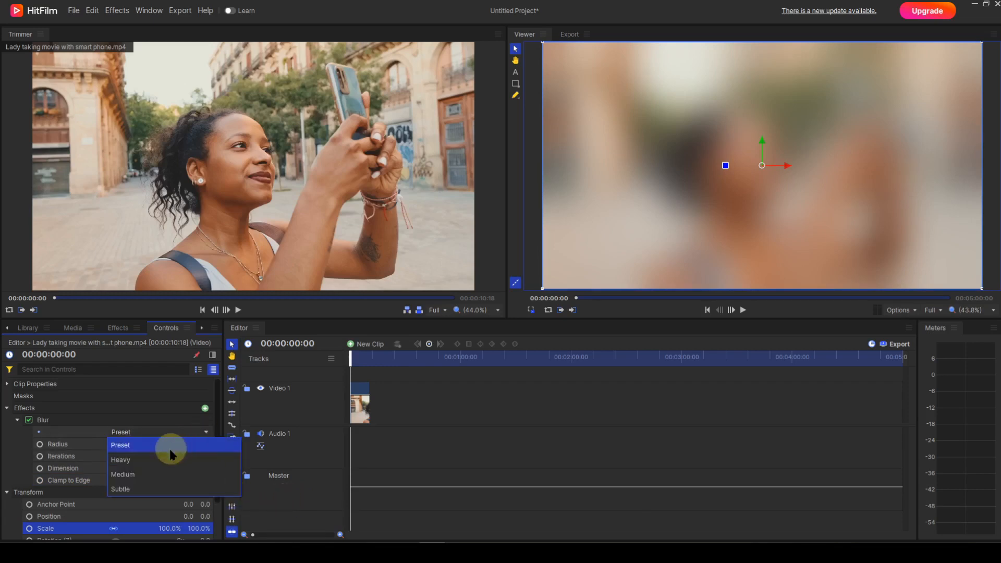
{"action": "left_click", "coordinate": [135, 463]}
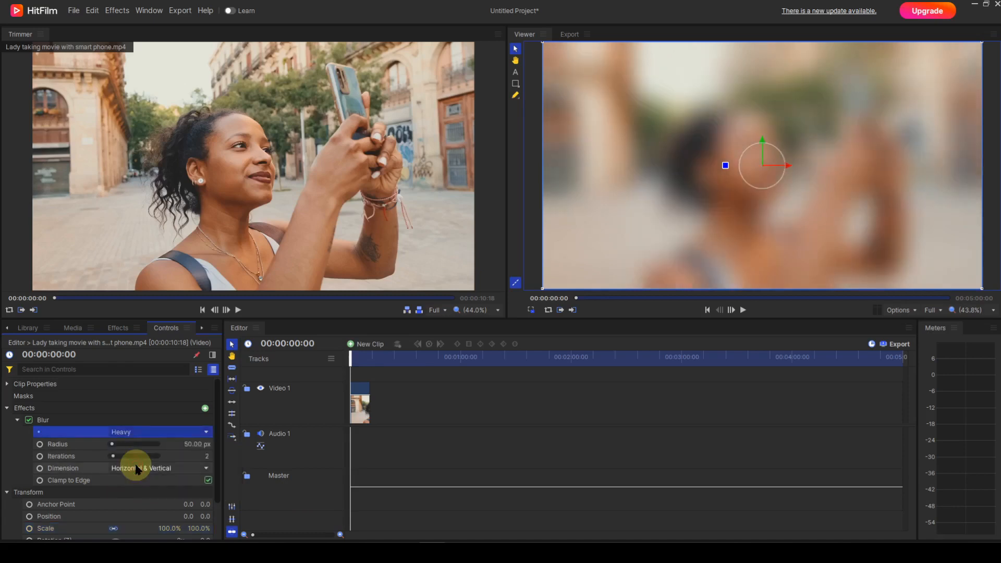
{"action": "left_click", "coordinate": [204, 434]}
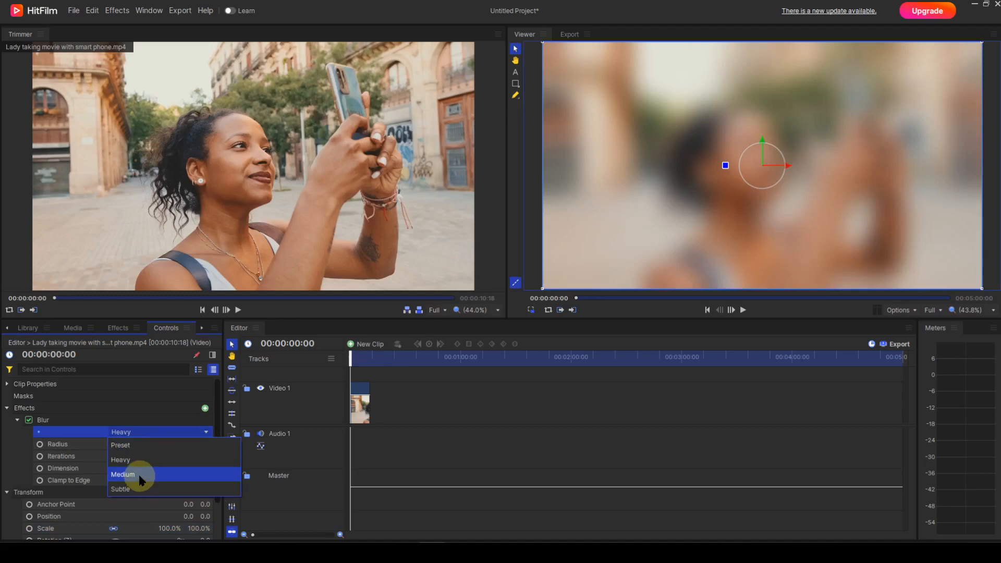
{"action": "left_click", "coordinate": [138, 474]}
{"action": "left_click", "coordinate": [207, 434]}
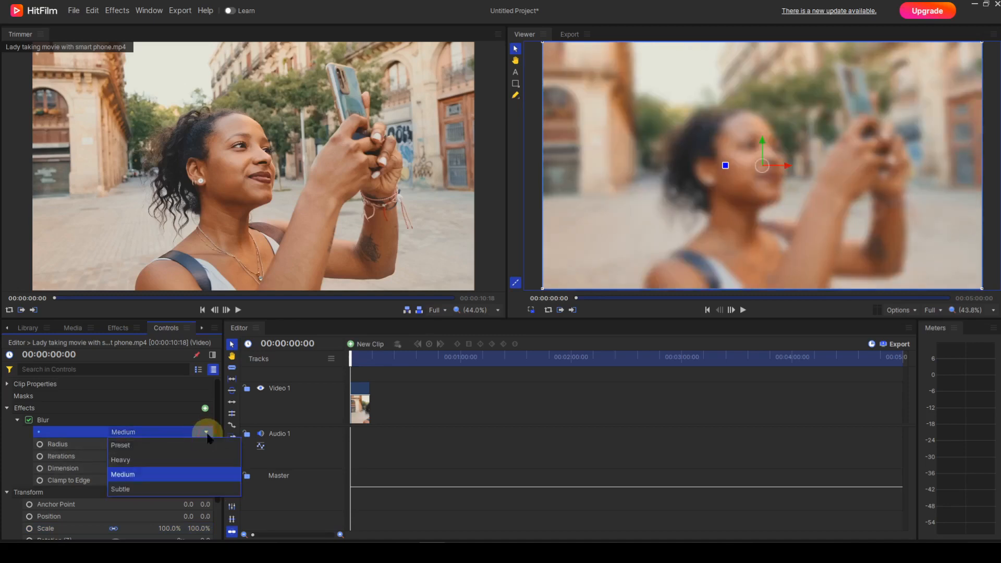
{"action": "left_click", "coordinate": [129, 490]}
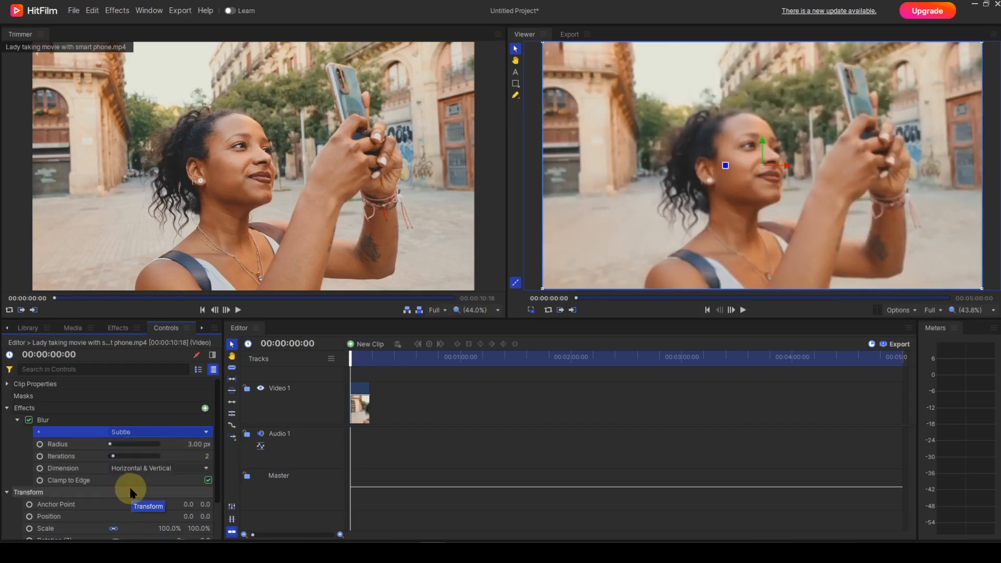
Remove the Blur effect from the clip
{"action": "right_click", "coordinate": [64, 434]}
{"action": "left_click", "coordinate": [82, 475]}
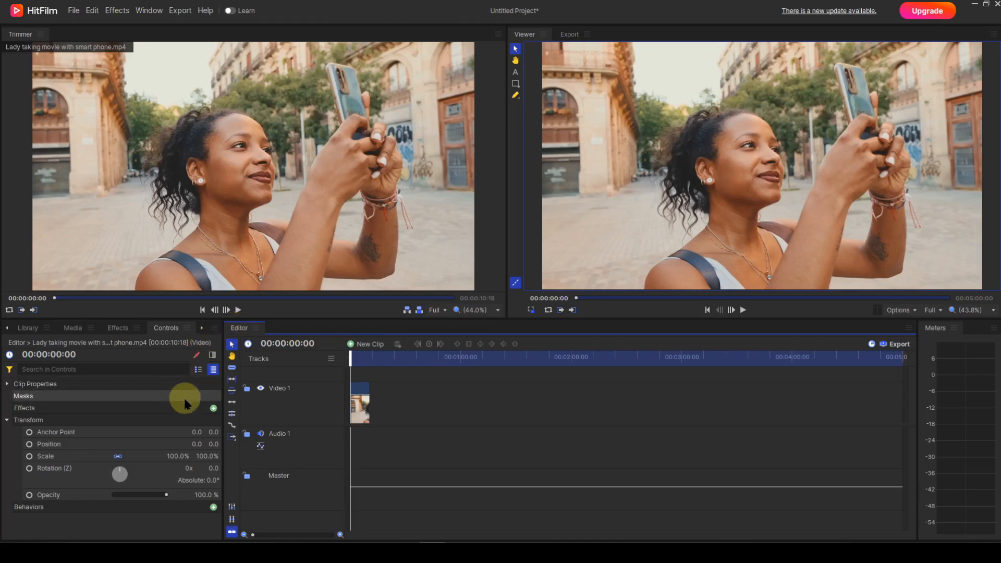
Add the Zoom Blur effect to the clip and collapse its Transform properties
{"action": "left_click", "coordinate": [213, 408]}
{"action": "type", "text": "Zoom"}
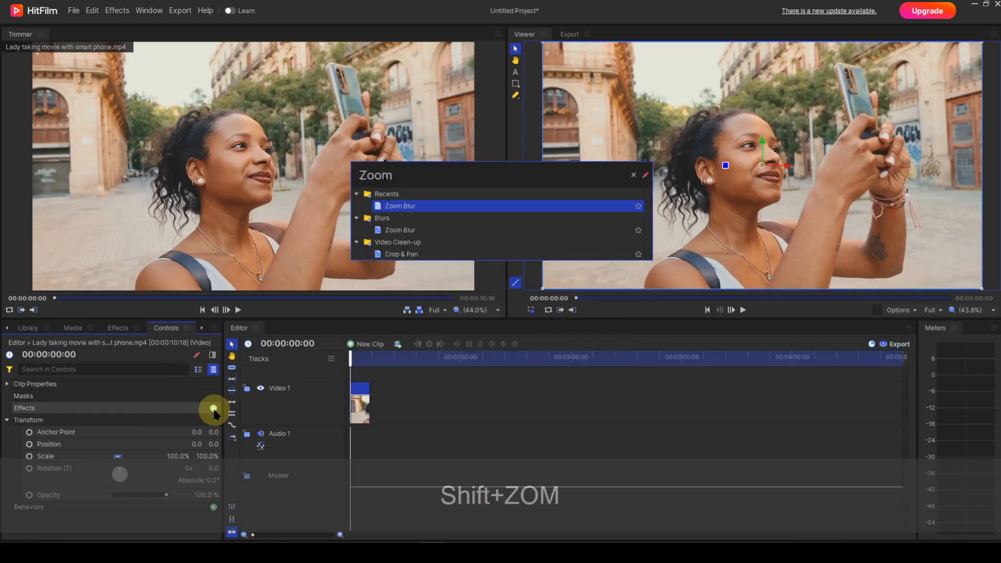
{"action": "double_click", "coordinate": [414, 207]}
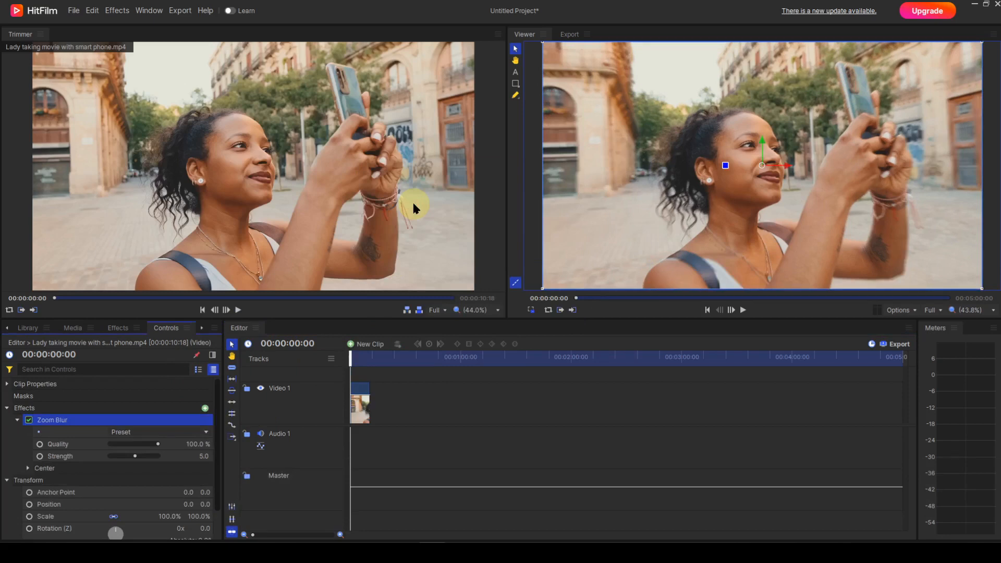
{"action": "left_click", "coordinate": [6, 481]}
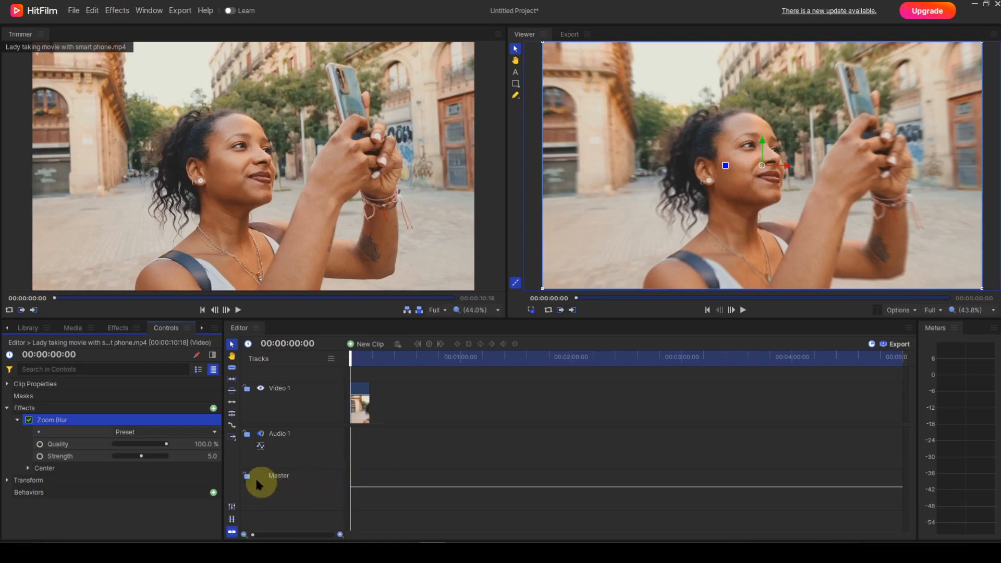
Apply the Basic, Hyperspeed, Subtle, Sunrise and Top Right presets to the Zoom Blur effect in turn
{"action": "left_click", "coordinate": [215, 435]}
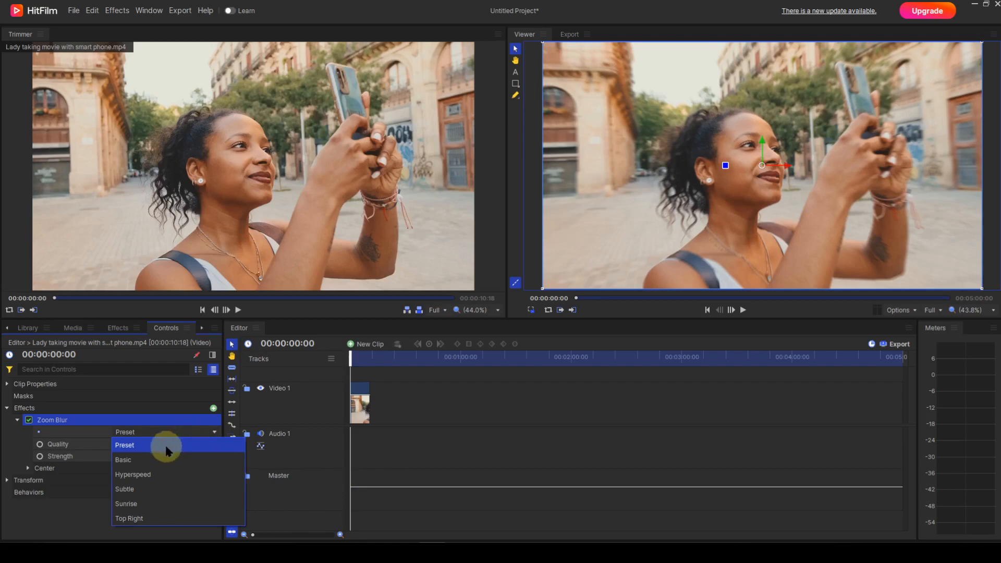
{"action": "left_click", "coordinate": [131, 461]}
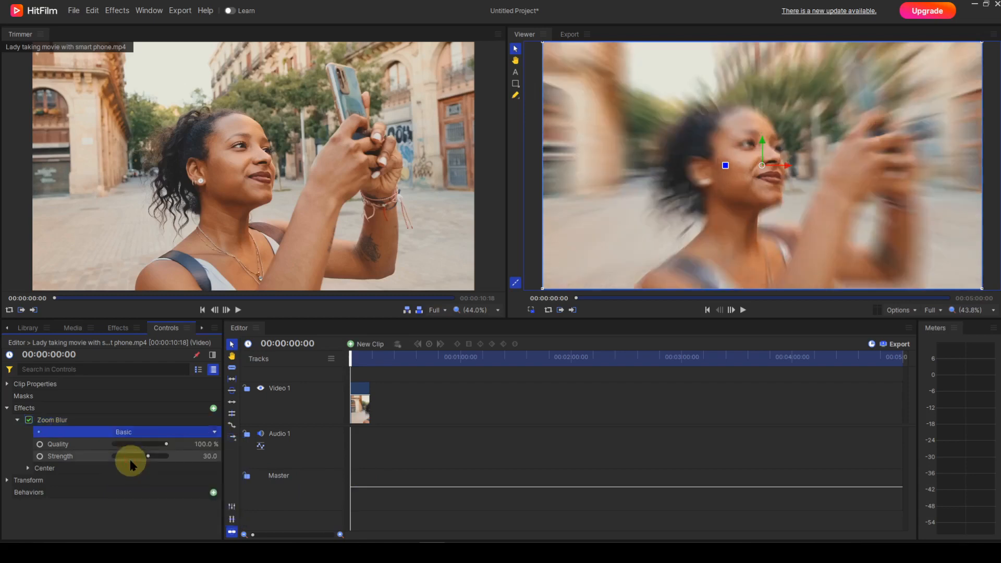
{"action": "left_click", "coordinate": [214, 432]}
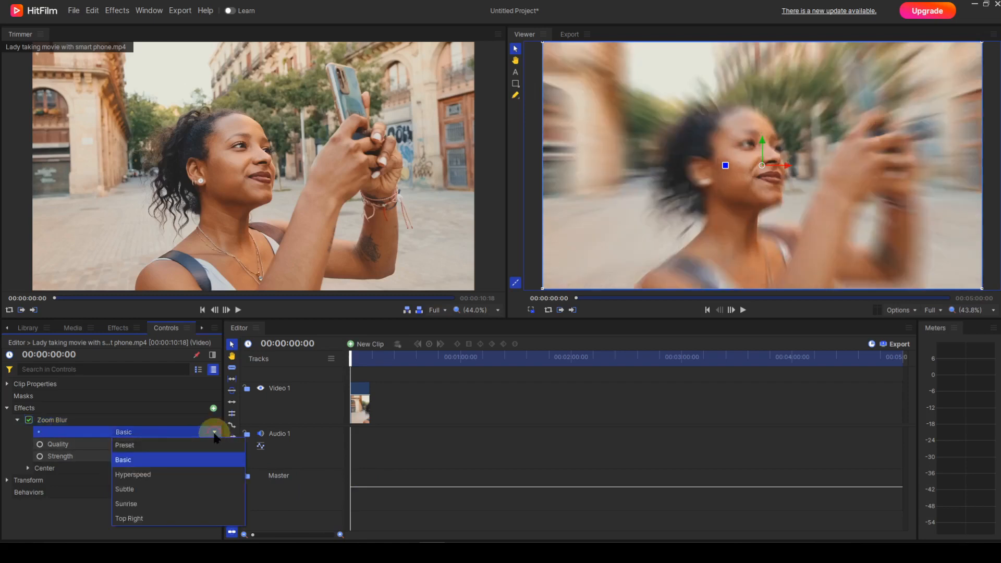
{"action": "left_click", "coordinate": [154, 474]}
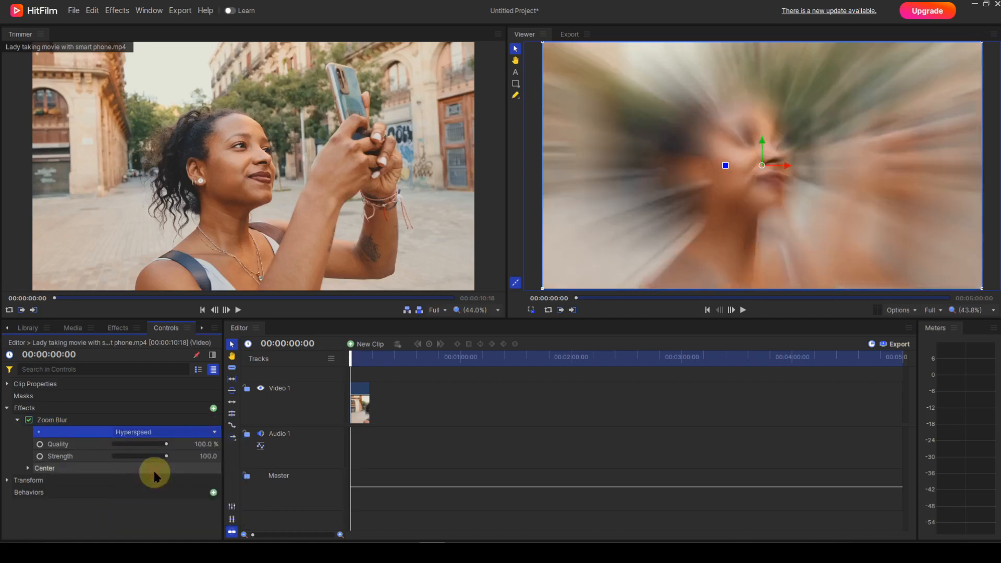
{"action": "left_click", "coordinate": [214, 434]}
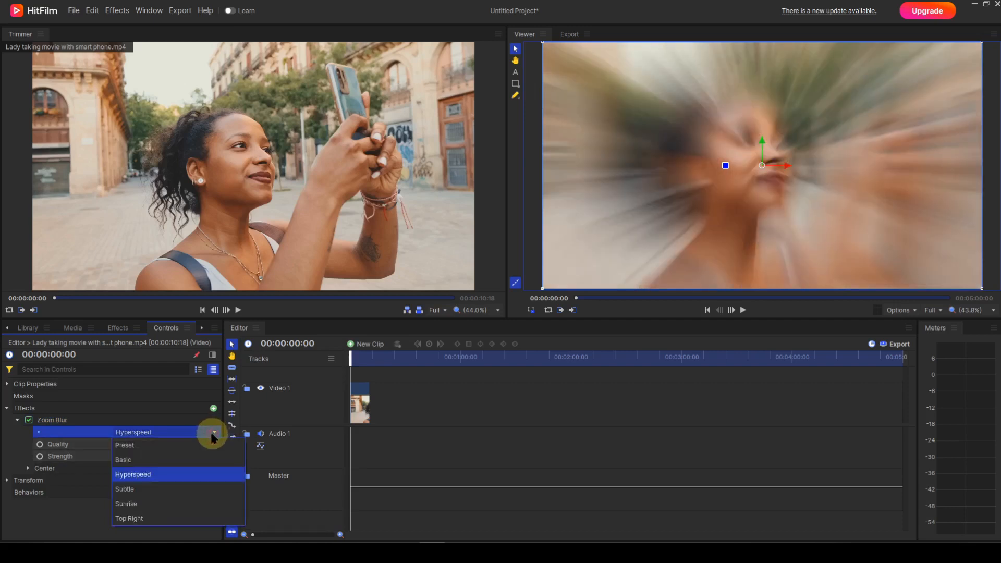
{"action": "left_click", "coordinate": [139, 490]}
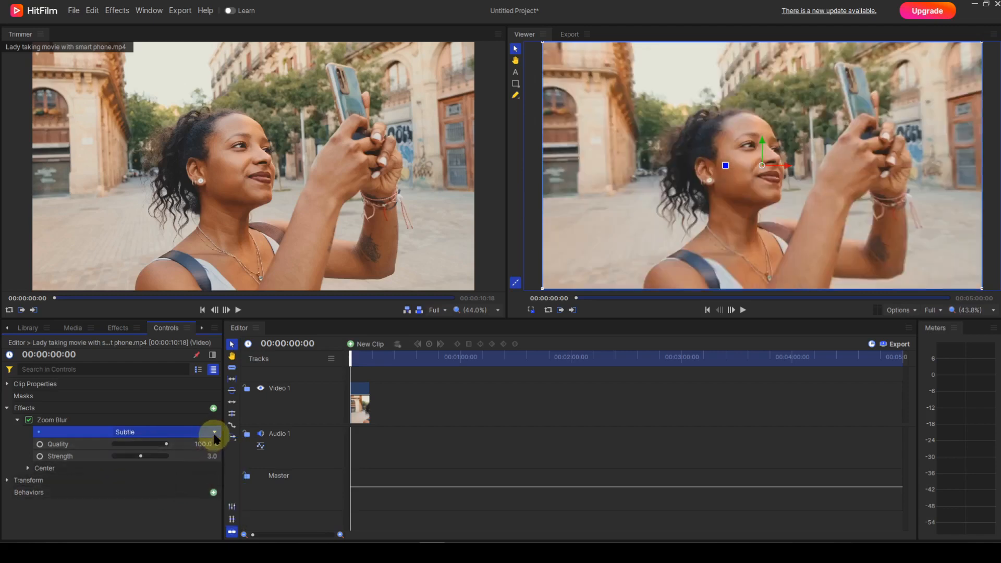
{"action": "left_click", "coordinate": [215, 433]}
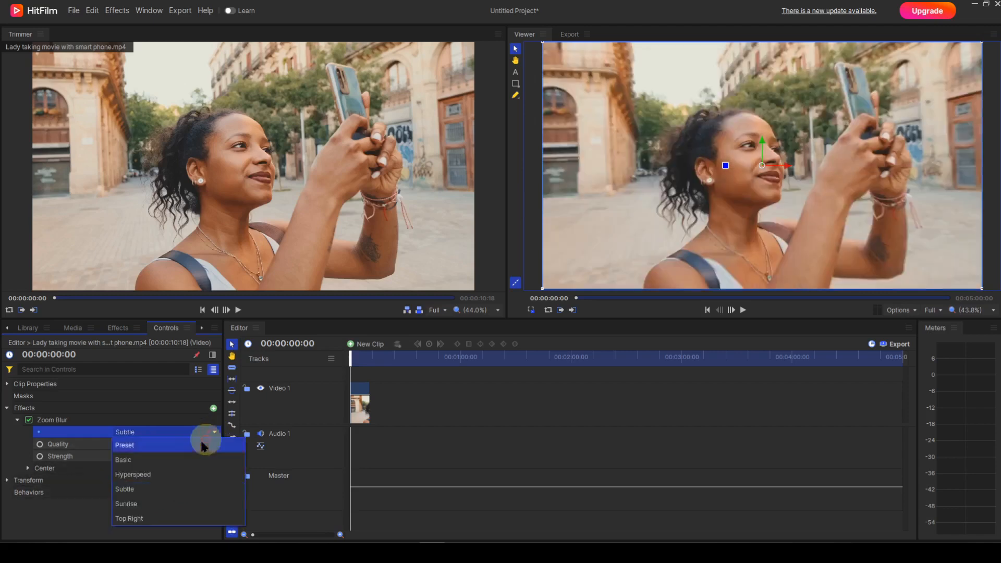
{"action": "left_click", "coordinate": [139, 505]}
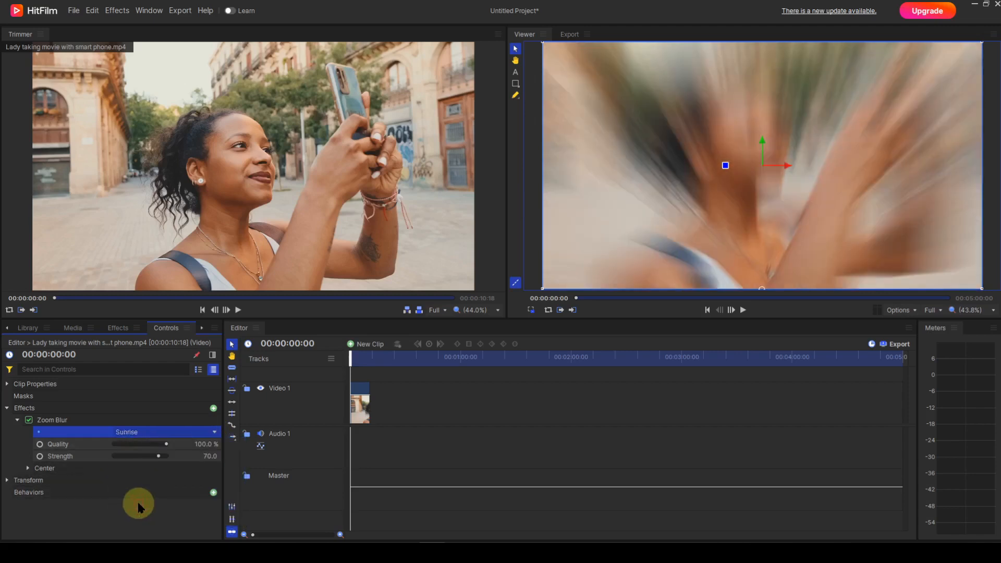
{"action": "left_click", "coordinate": [215, 435]}
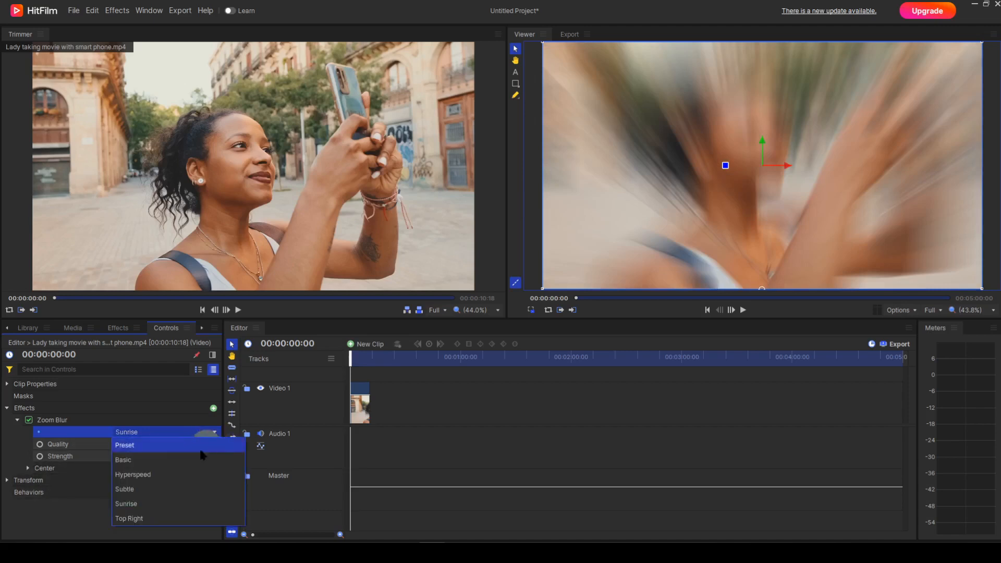
{"action": "left_click", "coordinate": [139, 520]}
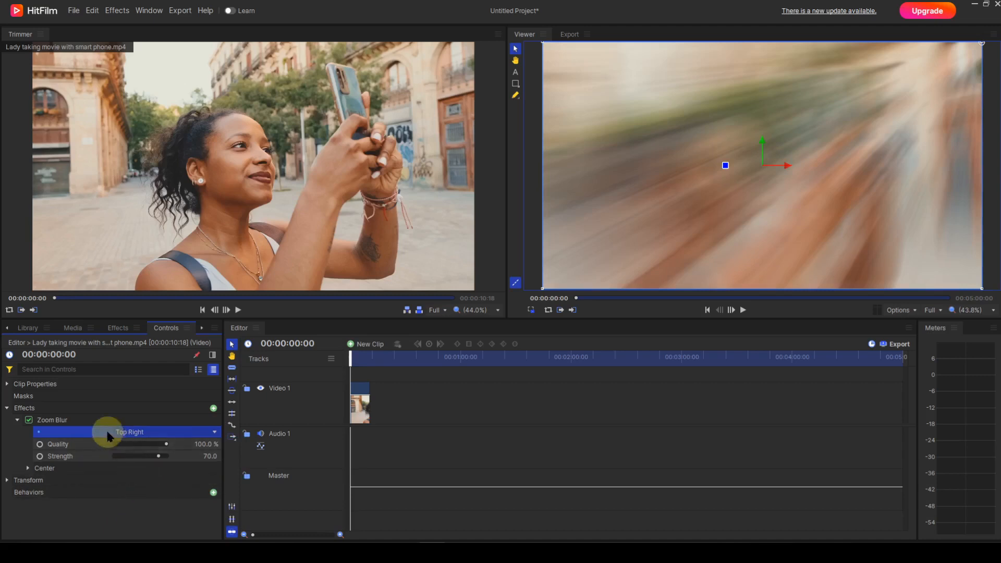
Switch the Zoom Blur effect to the Subtle preset and then to the Basic preset
{"action": "left_click", "coordinate": [214, 433]}
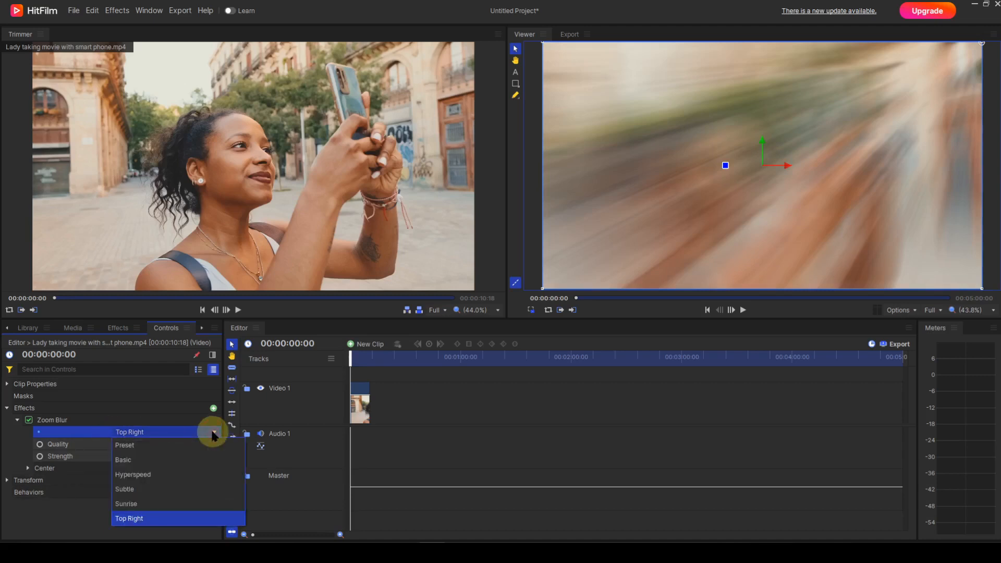
{"action": "left_click", "coordinate": [139, 490]}
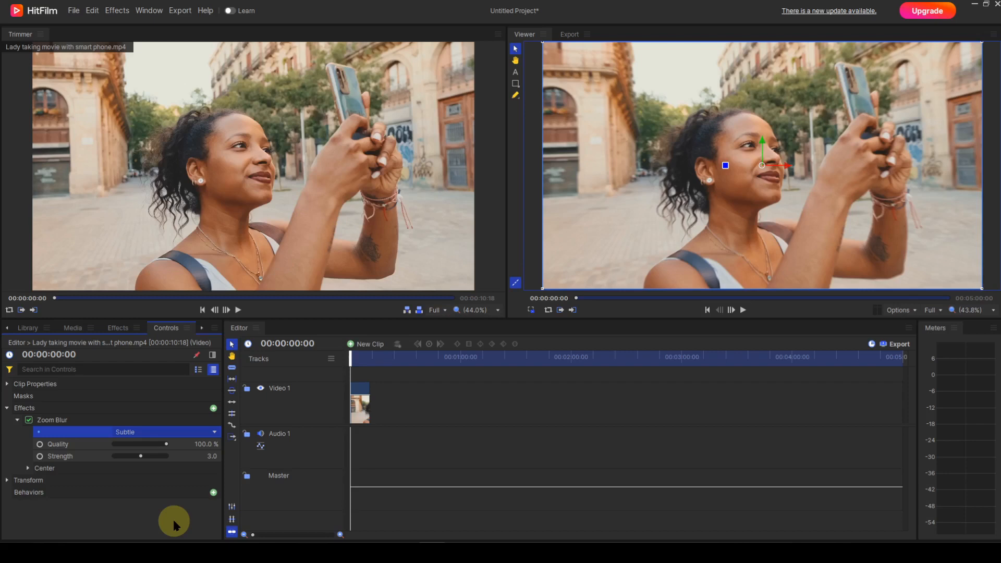
{"action": "left_click", "coordinate": [215, 432]}
{"action": "left_click", "coordinate": [139, 460]}
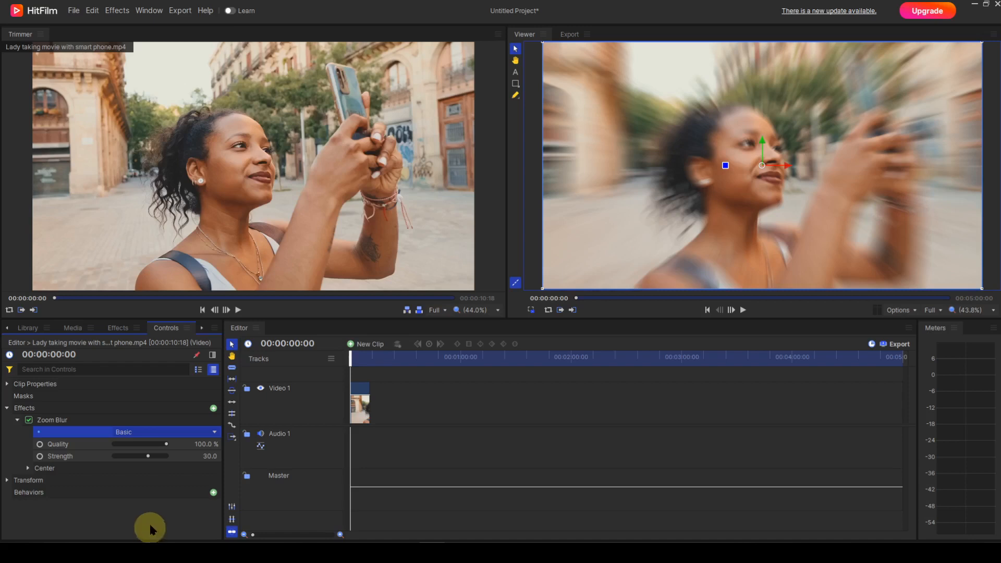
Try a Zoom Blur Strength of -100, then set the Strength to 0
{"action": "left_click_drag", "start_coordinate": [149, 456], "coordinate": [104, 456]}
{"action": "left_click", "coordinate": [209, 455]}
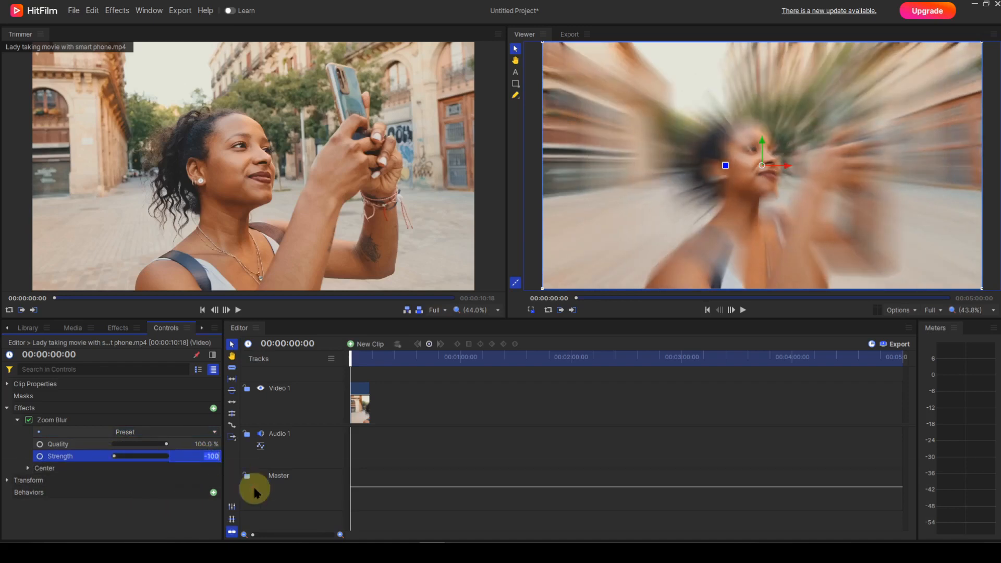
{"action": "type", "text": "0"}
{"action": "key", "text": "Return"}
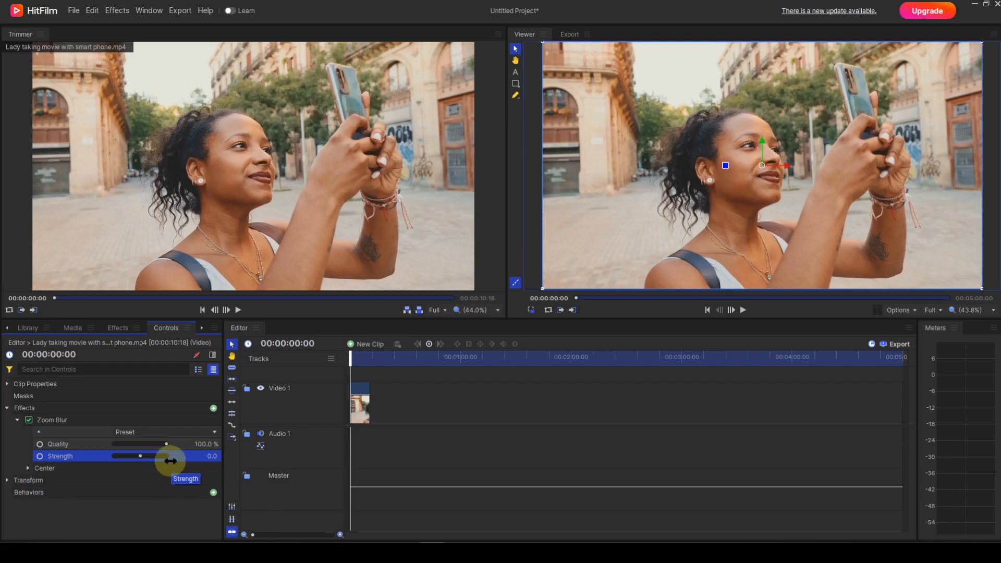
Raise the Zoom Blur Strength to about 24, then reapply the Basic preset
{"action": "left_click_drag", "start_coordinate": [139, 459], "coordinate": [145, 457]}
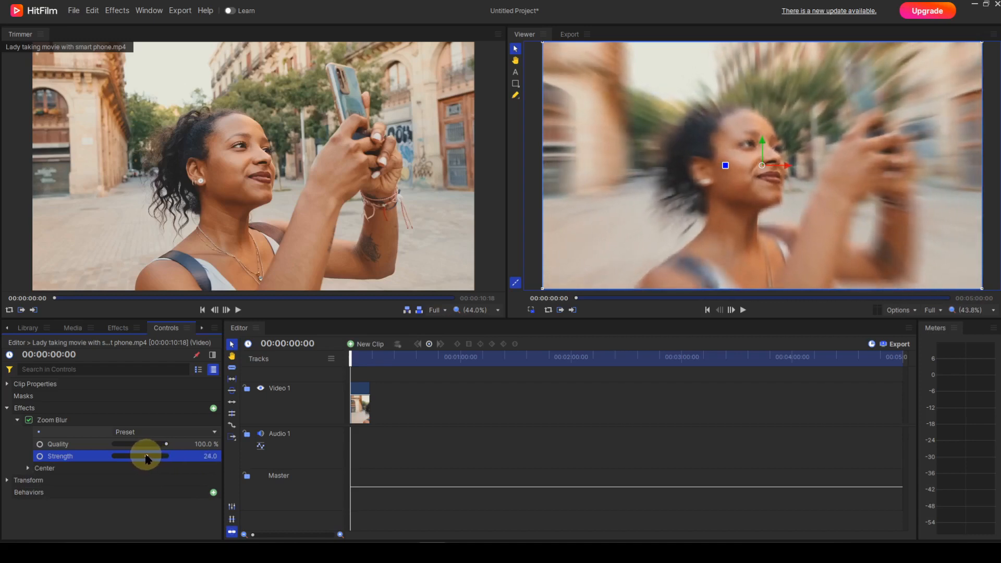
{"action": "left_click", "coordinate": [214, 433]}
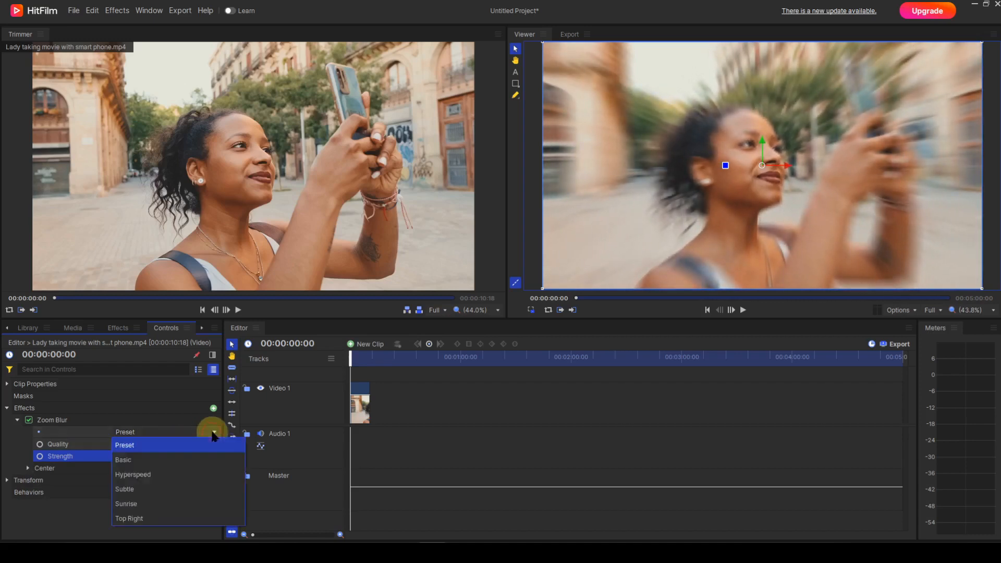
{"action": "left_click", "coordinate": [135, 463]}
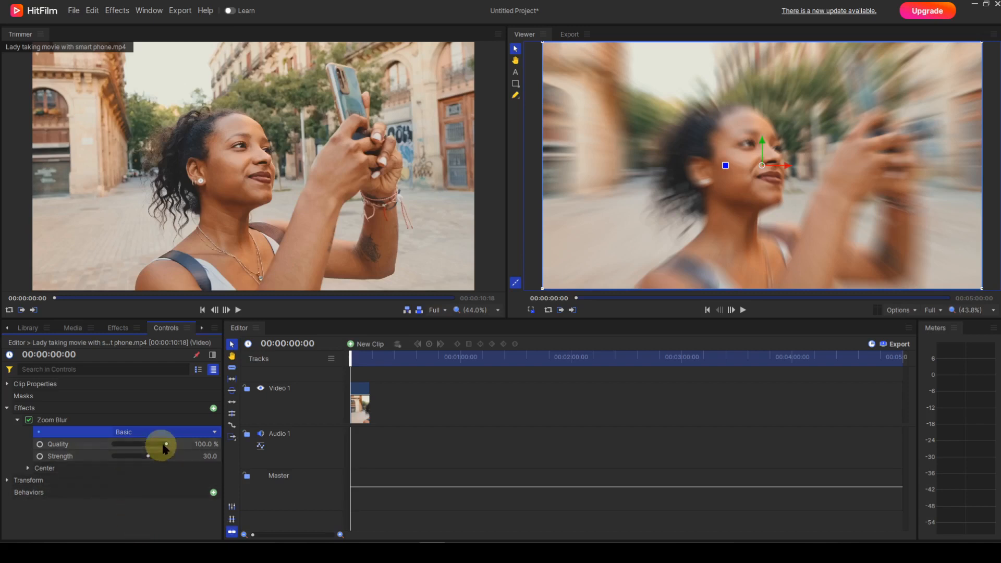
Lower the Zoom Blur Quality to near its minimum, then restore it to 100%
{"action": "left_click_drag", "start_coordinate": [167, 445], "coordinate": [153, 444]}
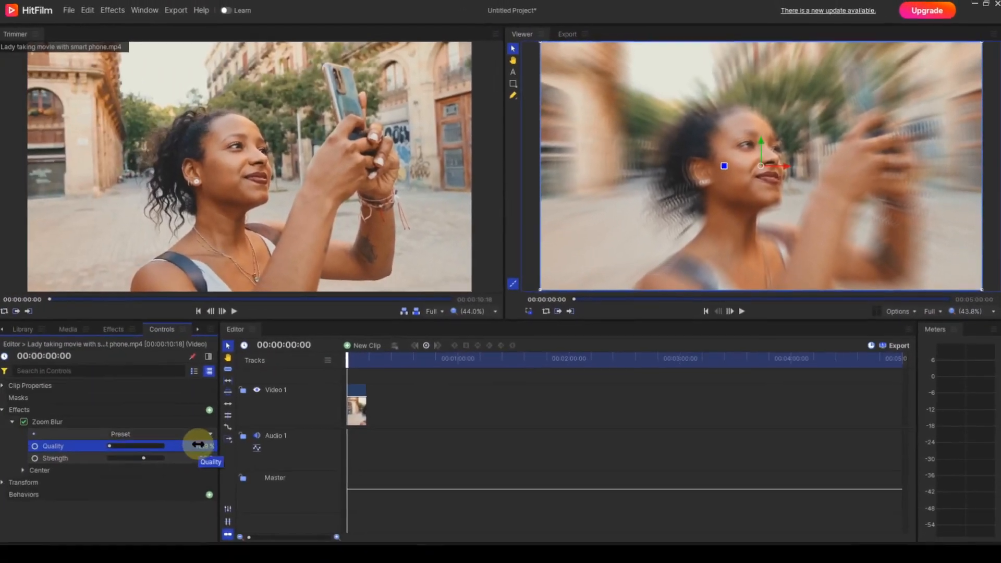
{"action": "left_click", "coordinate": [202, 445]}
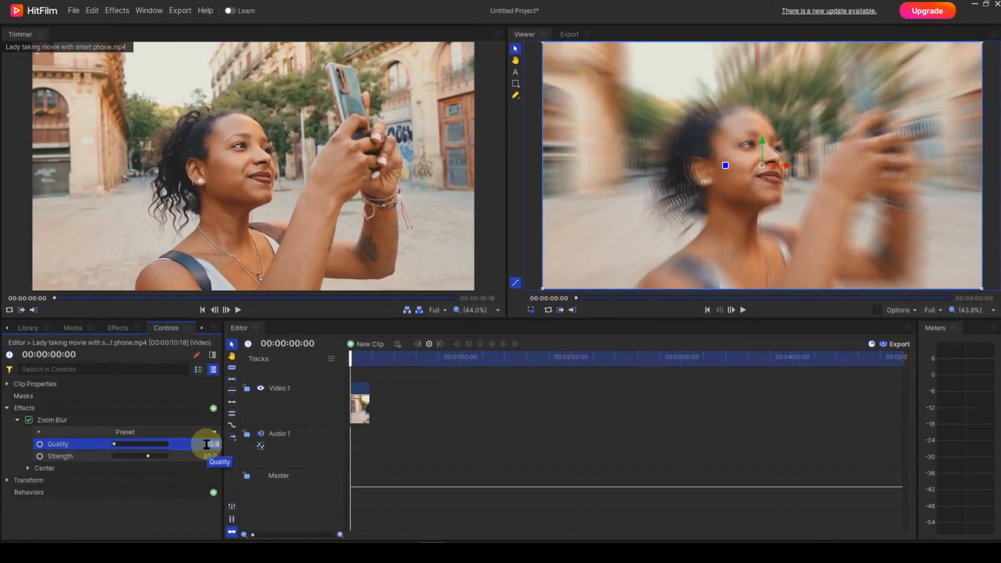
{"action": "type", "text": "100"}
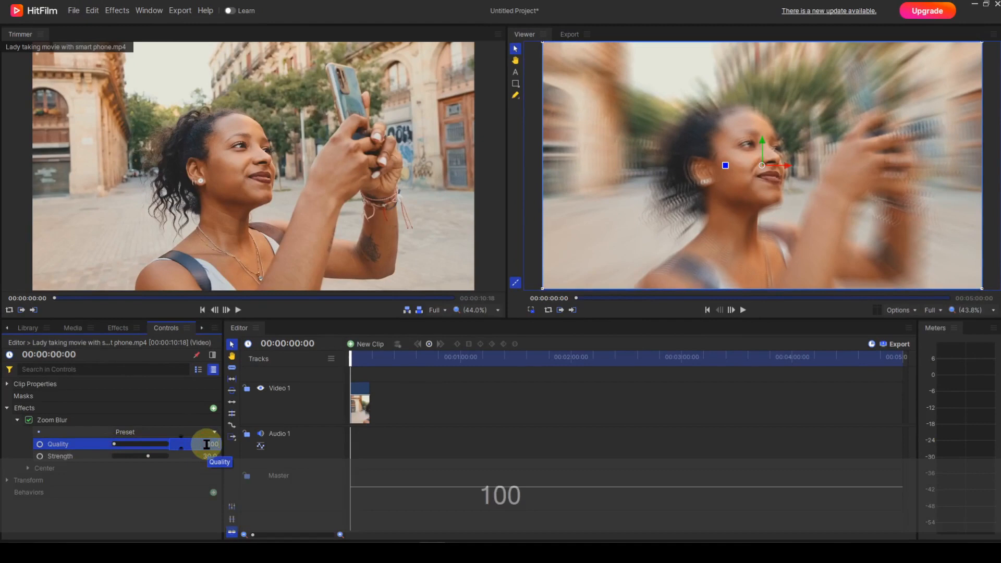
{"action": "key", "text": "Return"}
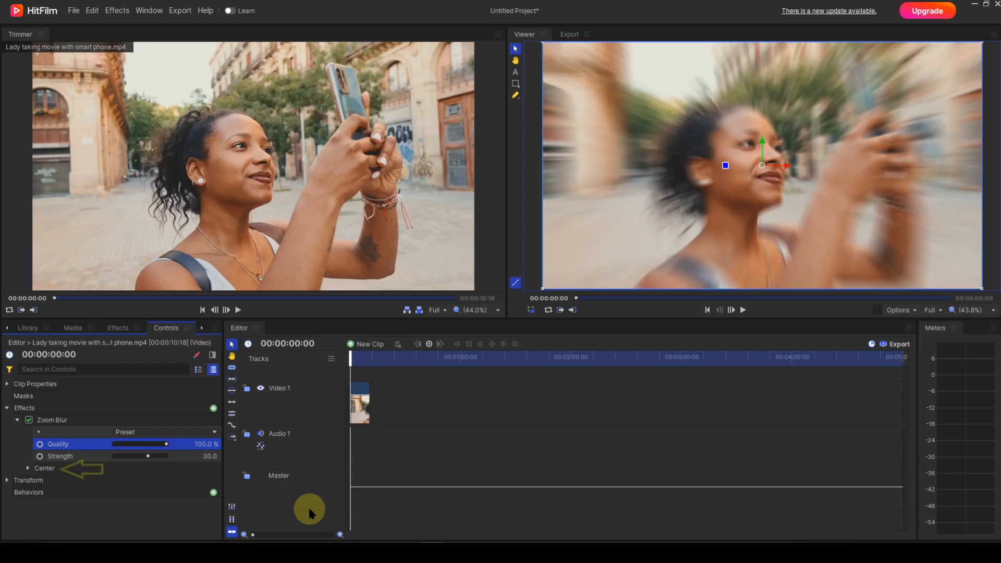
Move the Zoom Blur center onto the woman's wrist, then adjust its X position to about 109 and its Y position
{"action": "left_click", "coordinate": [27, 469]}
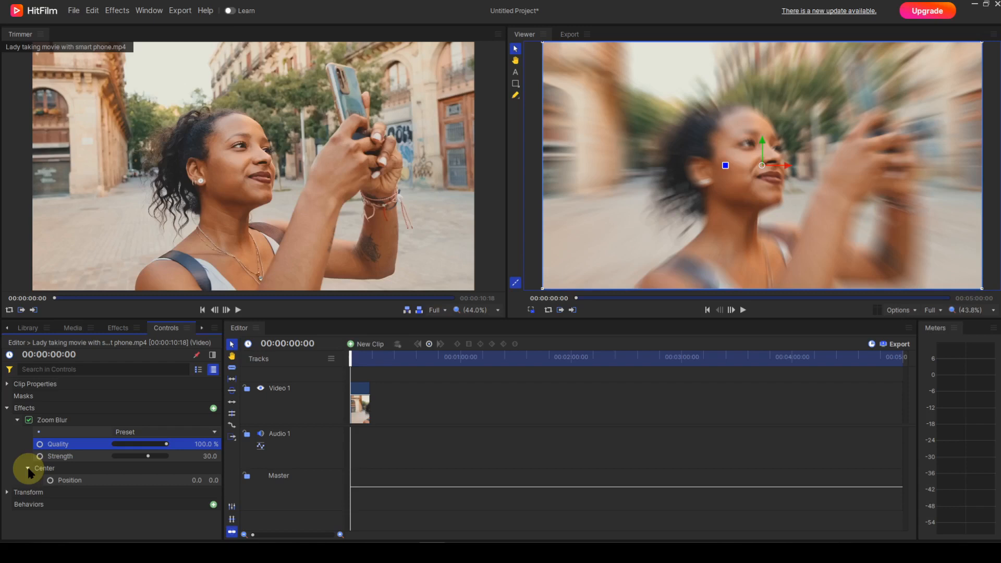
{"action": "left_click", "coordinate": [86, 485]}
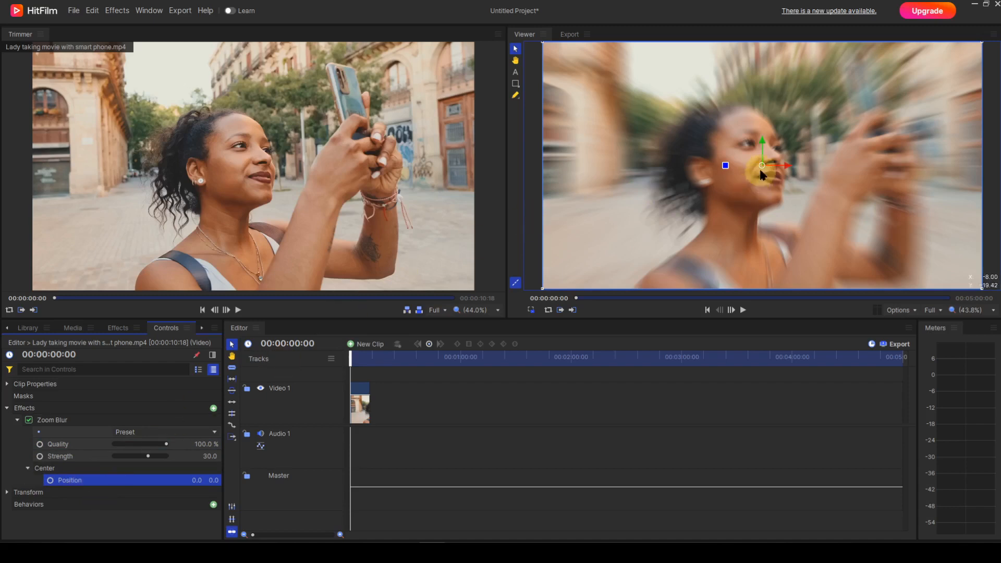
{"action": "left_click_drag", "start_coordinate": [760, 171], "coordinate": [886, 191]}
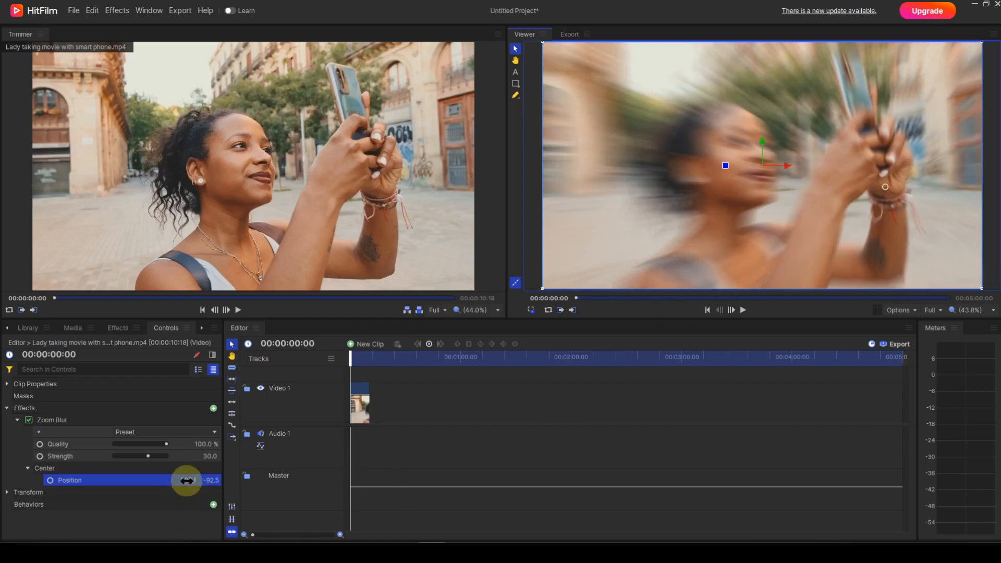
{"action": "left_click_drag", "start_coordinate": [186, 480], "coordinate": [186, 480]}
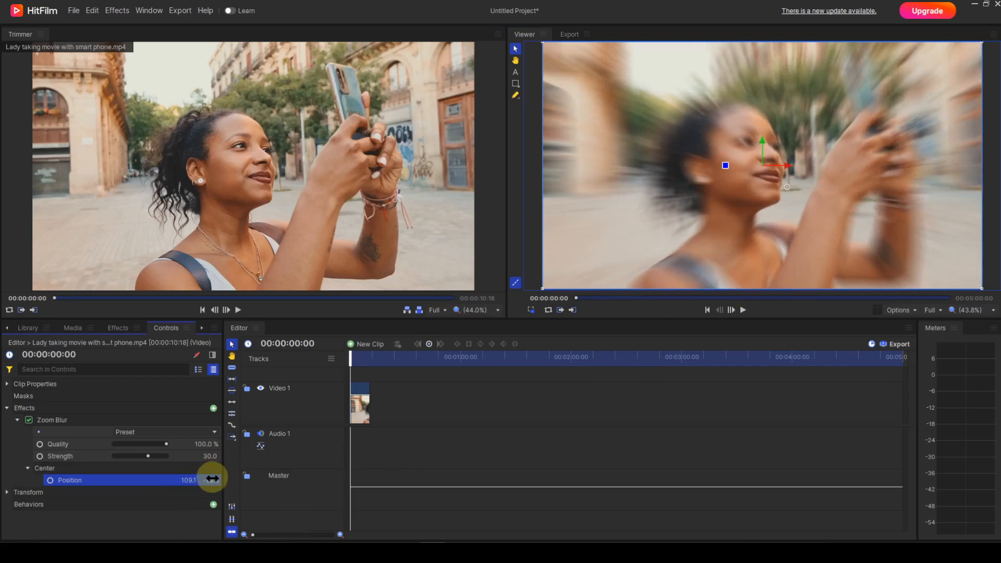
{"action": "left_click_drag", "start_coordinate": [211, 480], "coordinate": [211, 481]}
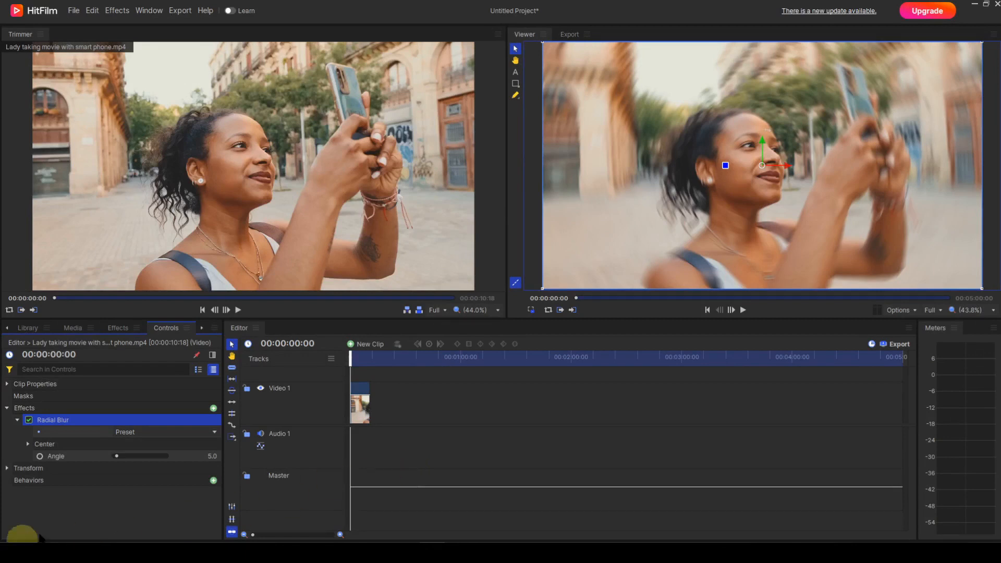
Try the Radial Blur presets Basic, Heavy, Subtle and Top Left Heavy, then reapply Basic
{"action": "left_click", "coordinate": [214, 434]}
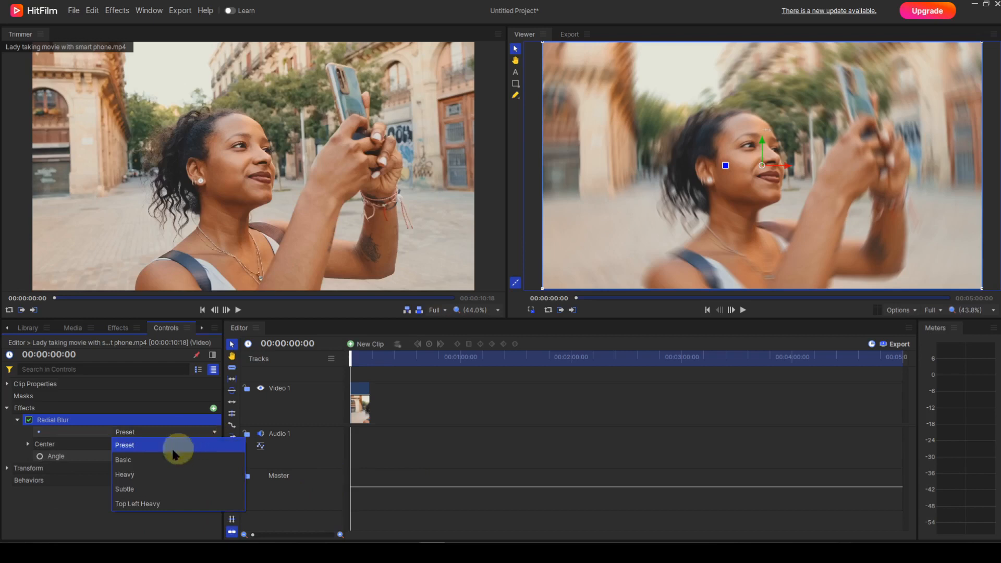
{"action": "left_click", "coordinate": [141, 460]}
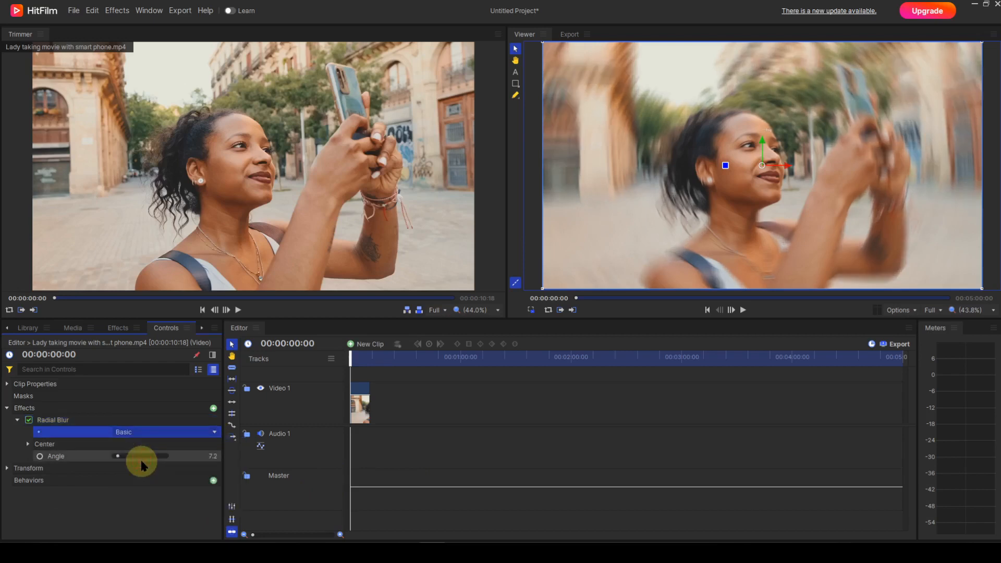
{"action": "left_click", "coordinate": [214, 434]}
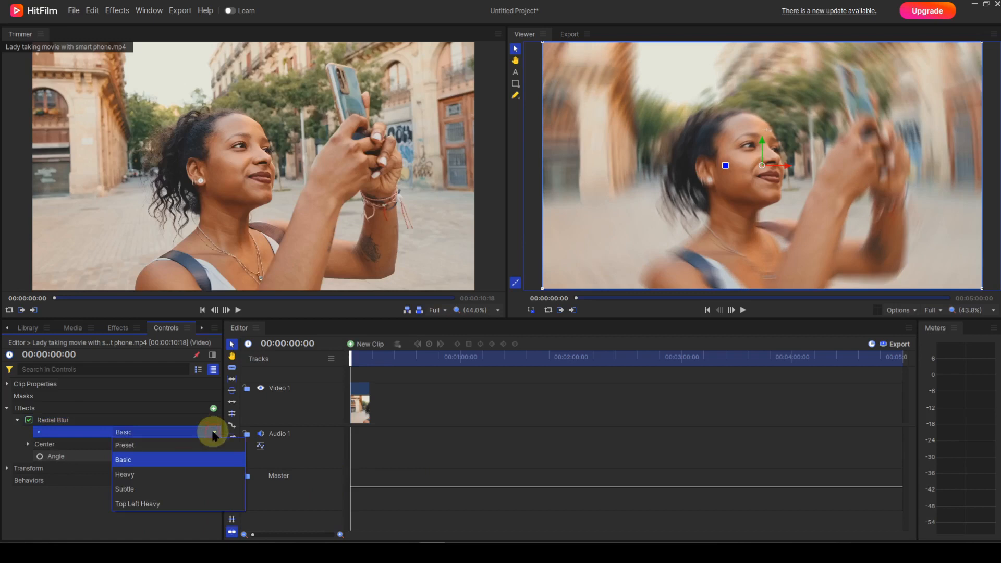
{"action": "left_click", "coordinate": [134, 474]}
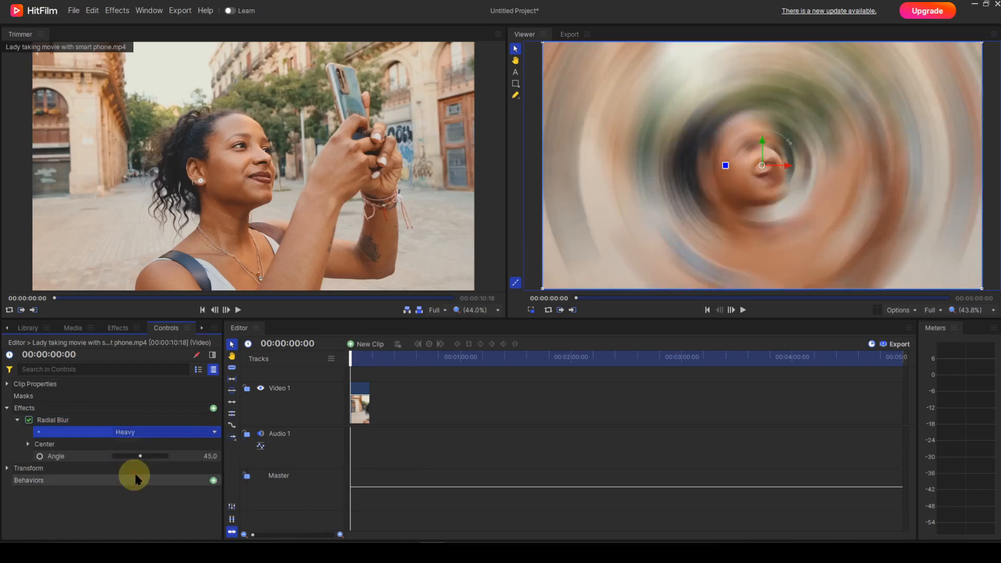
{"action": "left_click", "coordinate": [211, 435]}
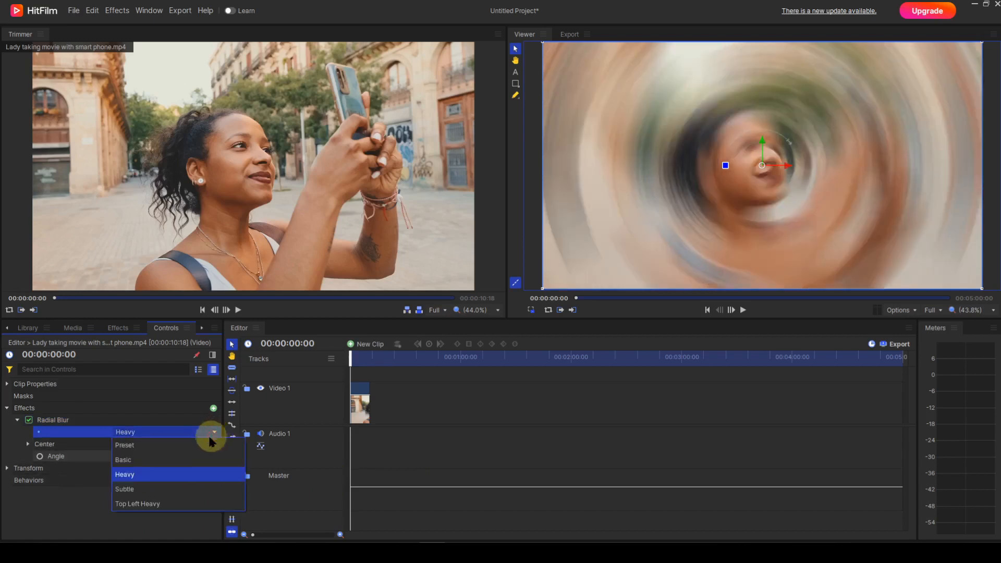
{"action": "left_click", "coordinate": [131, 489]}
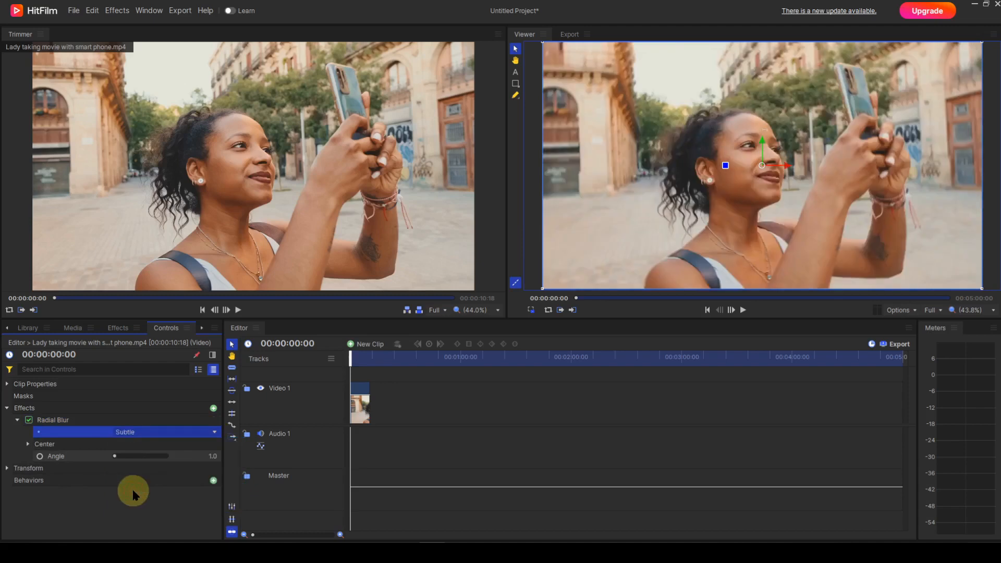
{"action": "left_click", "coordinate": [213, 435]}
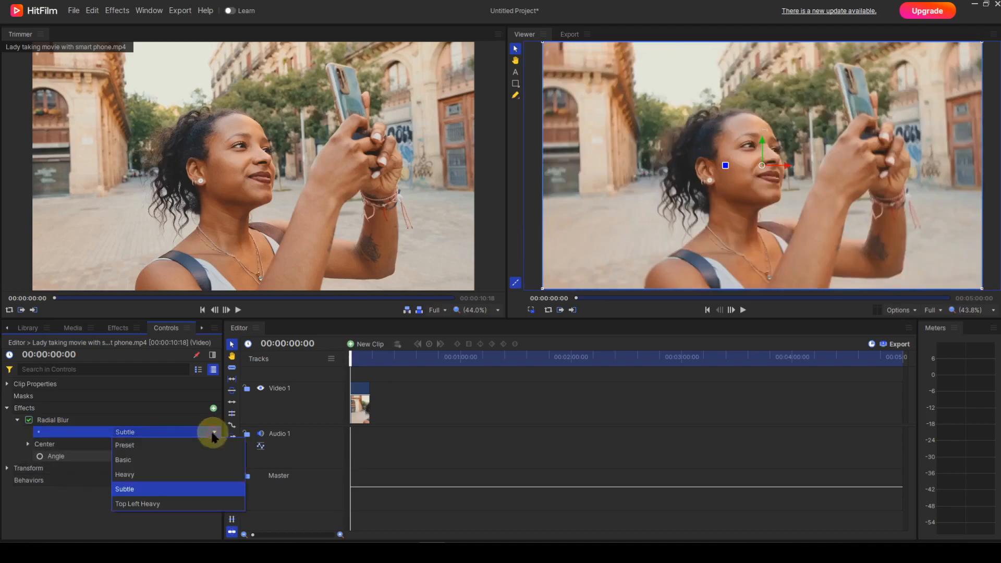
{"action": "left_click", "coordinate": [152, 504]}
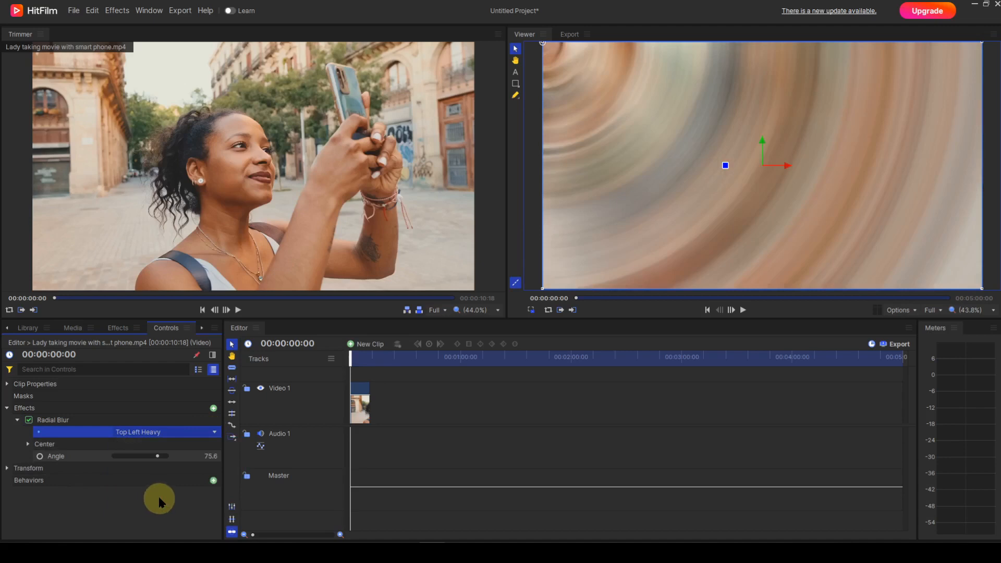
{"action": "left_click", "coordinate": [215, 434]}
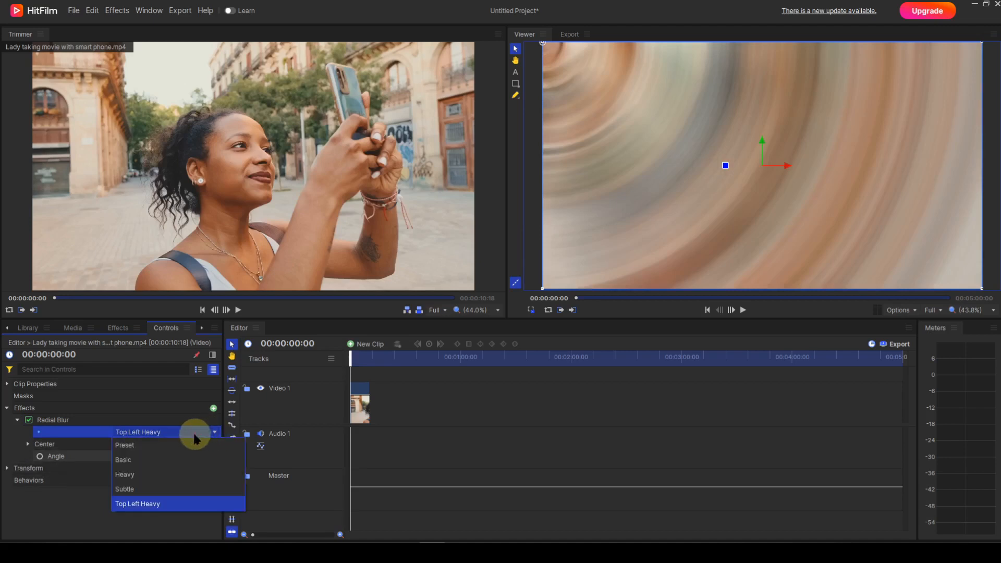
{"action": "left_click", "coordinate": [133, 462]}
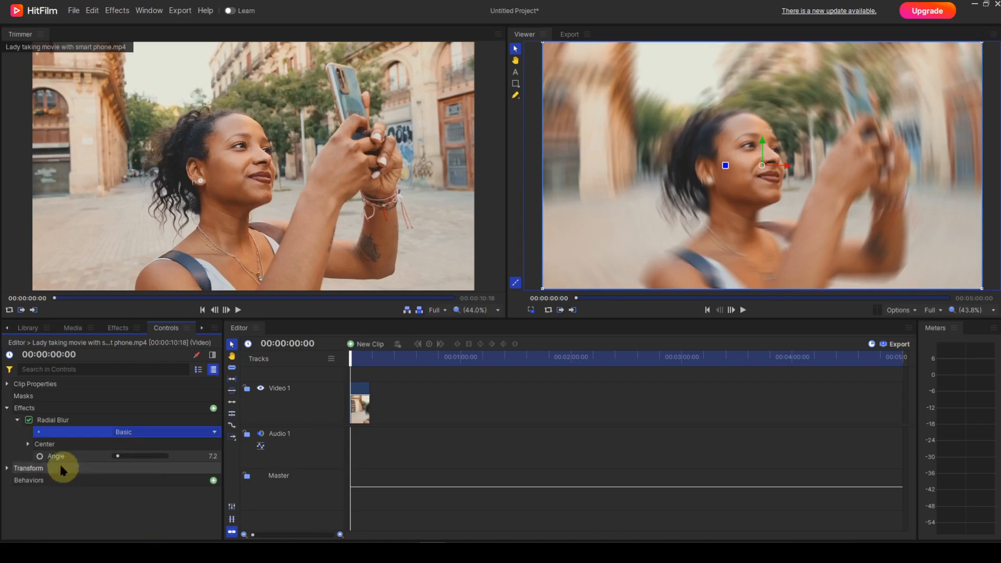
Try moving the Radial Blur center behind the woman's head to about -542.7, -103.9, then reset its Position
{"action": "left_click", "coordinate": [28, 444]}
{"action": "left_click", "coordinate": [118, 457]}
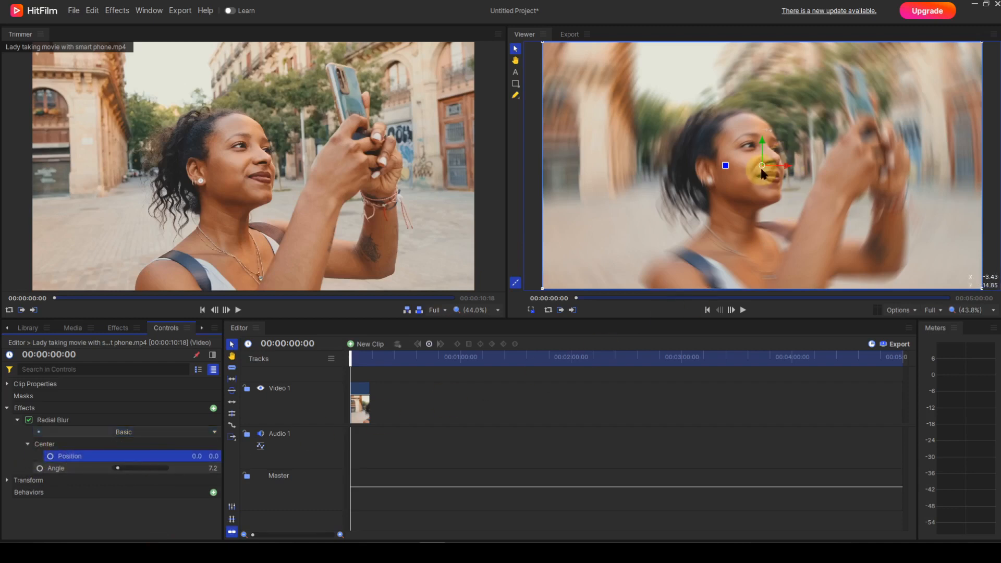
{"action": "left_click_drag", "start_coordinate": [761, 166], "coordinate": [636, 188]}
{"action": "left_click", "coordinate": [595, 271]}
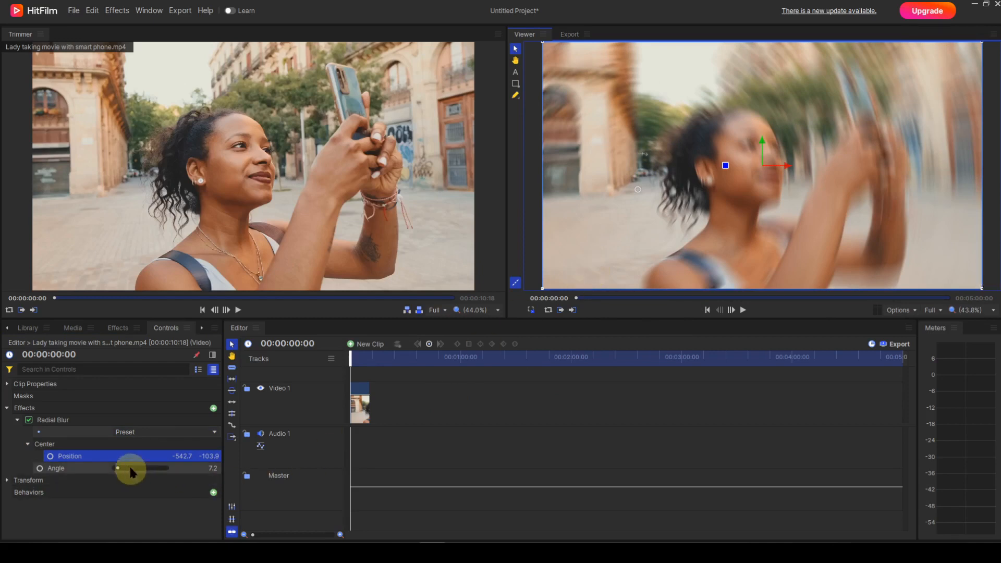
{"action": "right_click", "coordinate": [119, 454]}
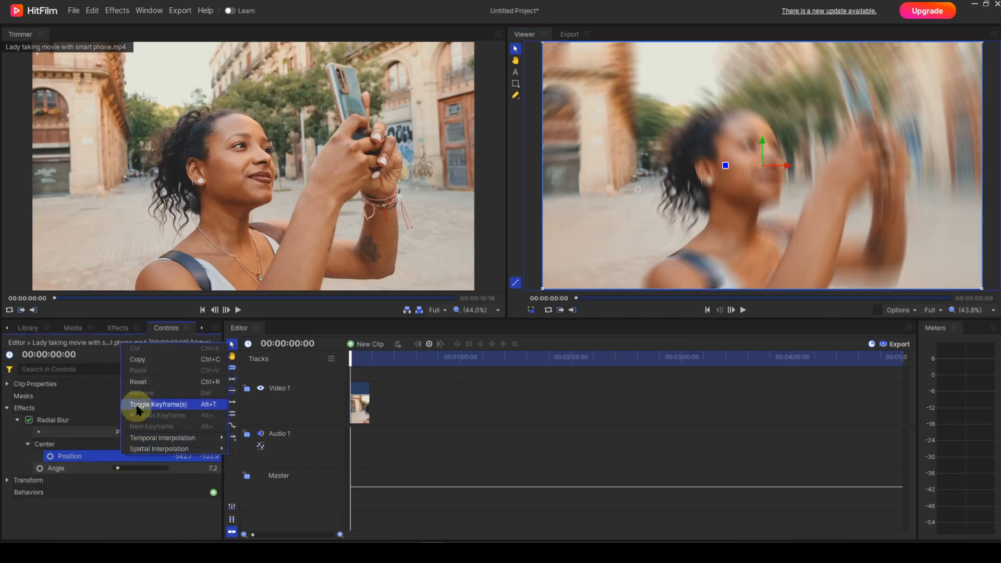
{"action": "left_click", "coordinate": [139, 382]}
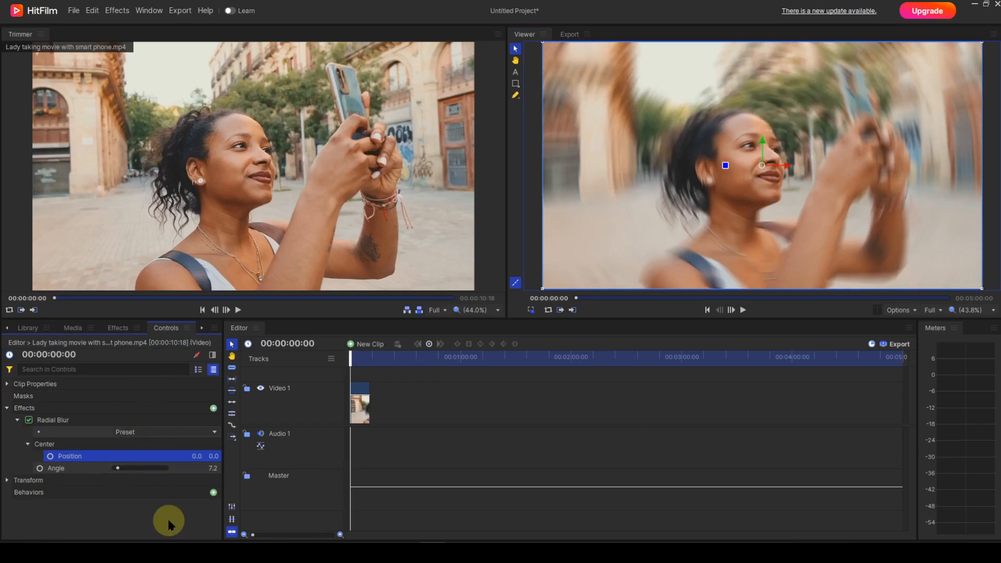
Try a Radial Blur Angle of about 47.4, then reset the Angle
{"action": "left_click_drag", "start_coordinate": [119, 468], "coordinate": [146, 474]}
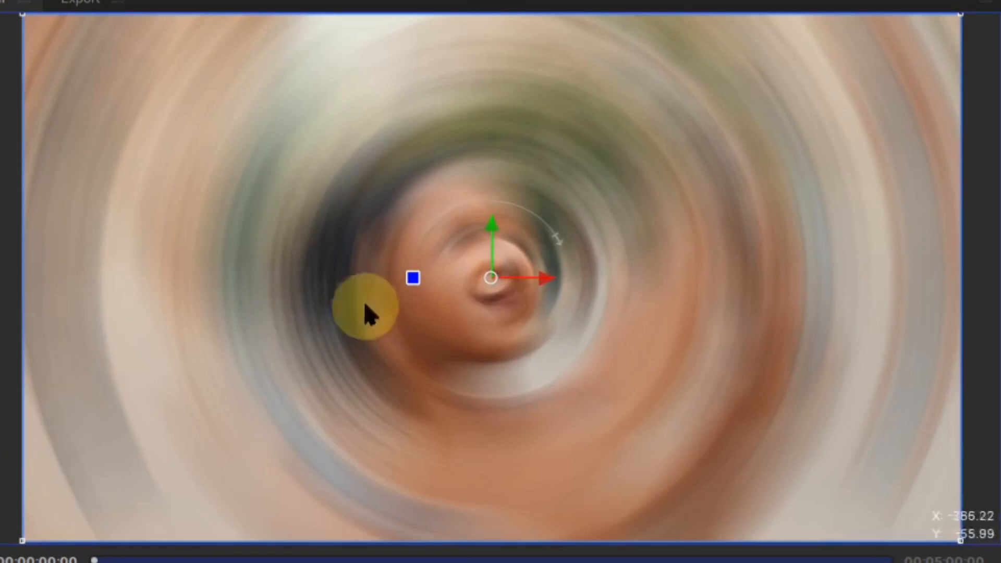
{"action": "mouse_move", "coordinate": [563, 245]}
{"action": "left_mouse_down"}
{"action": "mouse_move", "coordinate": [558, 298]}
{"action": "mouse_move", "coordinate": [525, 360]}
{"action": "mouse_move", "coordinate": [537, 319]}
{"action": "mouse_move", "coordinate": [518, 215]}
{"action": "mouse_move", "coordinate": [398, 224]}
{"action": "mouse_move", "coordinate": [494, 225]}
{"action": "mouse_move", "coordinate": [542, 268]}
{"action": "mouse_move", "coordinate": [548, 313]}
{"action": "mouse_move", "coordinate": [483, 402]}
{"action": "mouse_move", "coordinate": [446, 418]}
{"action": "mouse_move", "coordinate": [600, 351]}
{"action": "mouse_move", "coordinate": [594, 270]}
{"action": "mouse_move", "coordinate": [565, 232]}
{"action": "left_mouse_up"}
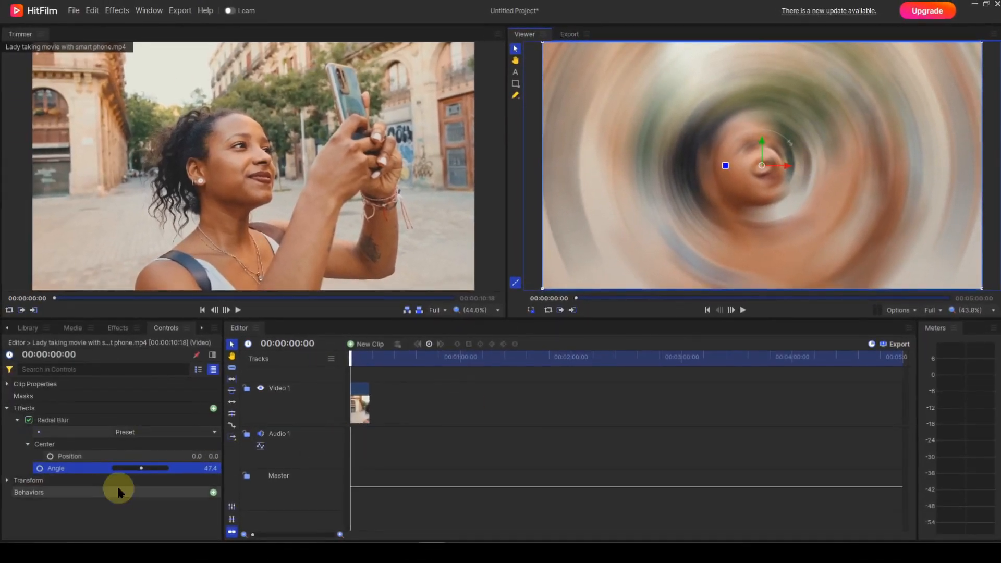
{"action": "right_click", "coordinate": [83, 467]}
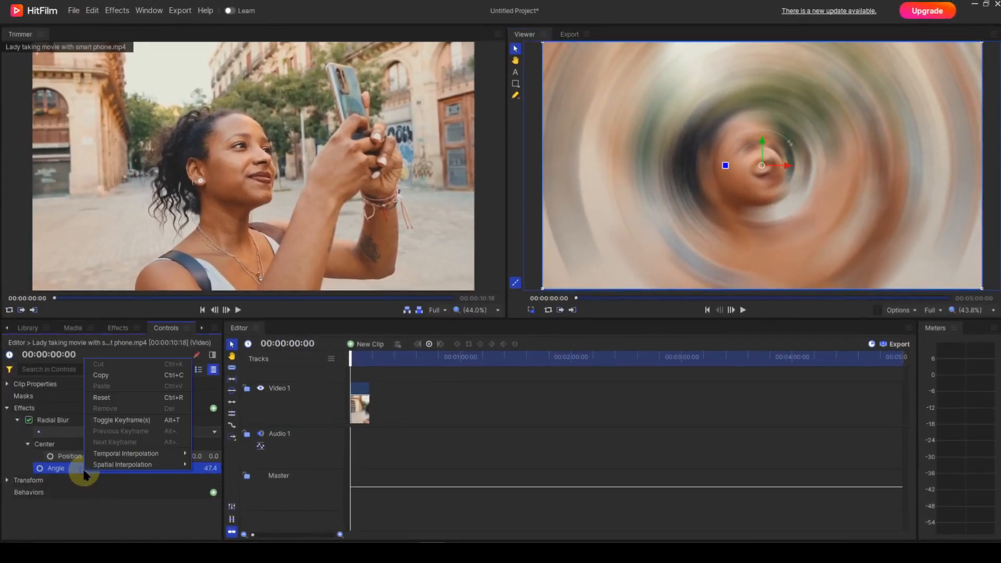
{"action": "left_click", "coordinate": [101, 397]}
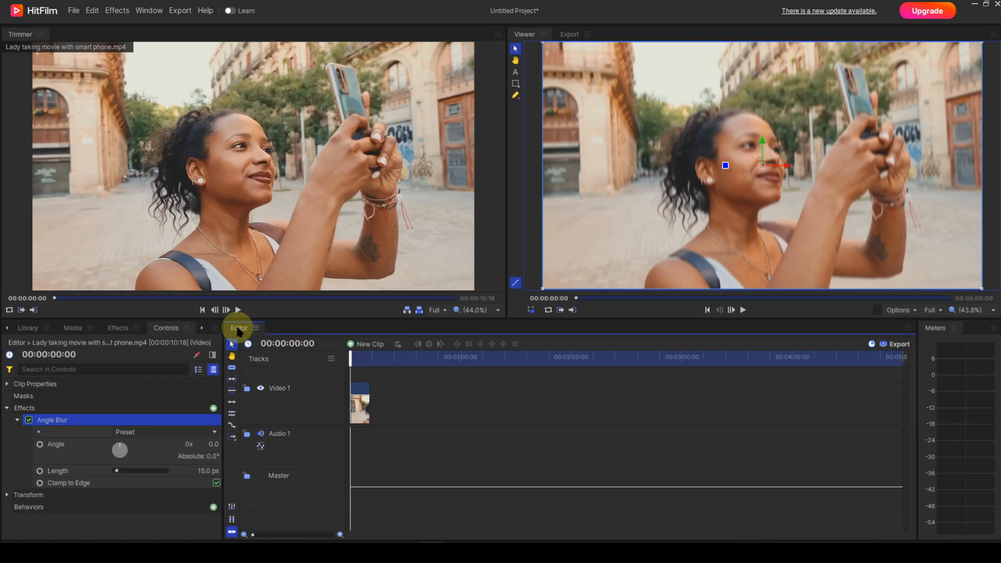
Try the Angle Blur presets Long Horizontal, Long Vertical and Medium 45 on the clip
{"action": "left_click", "coordinate": [215, 431]}
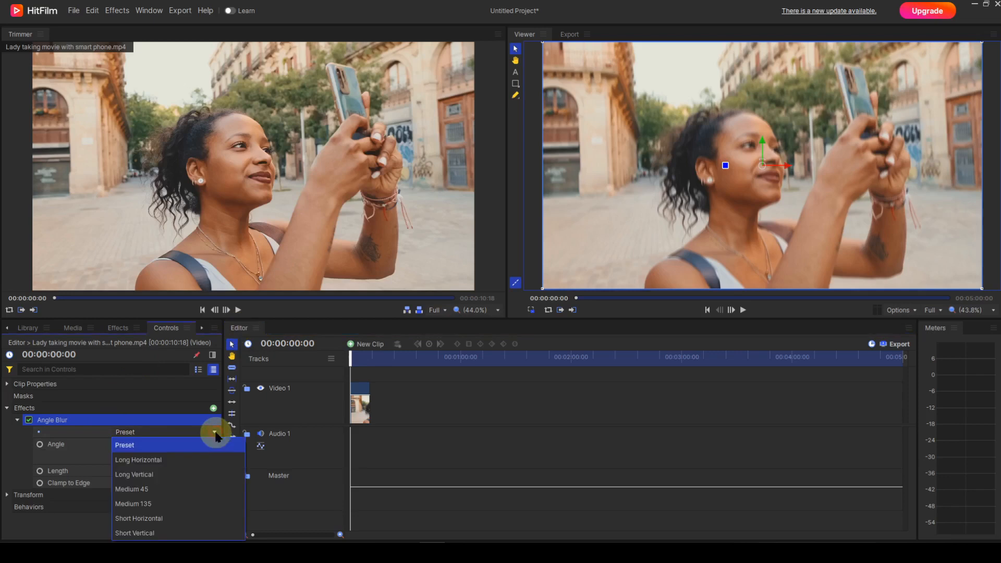
{"action": "left_click", "coordinate": [165, 459]}
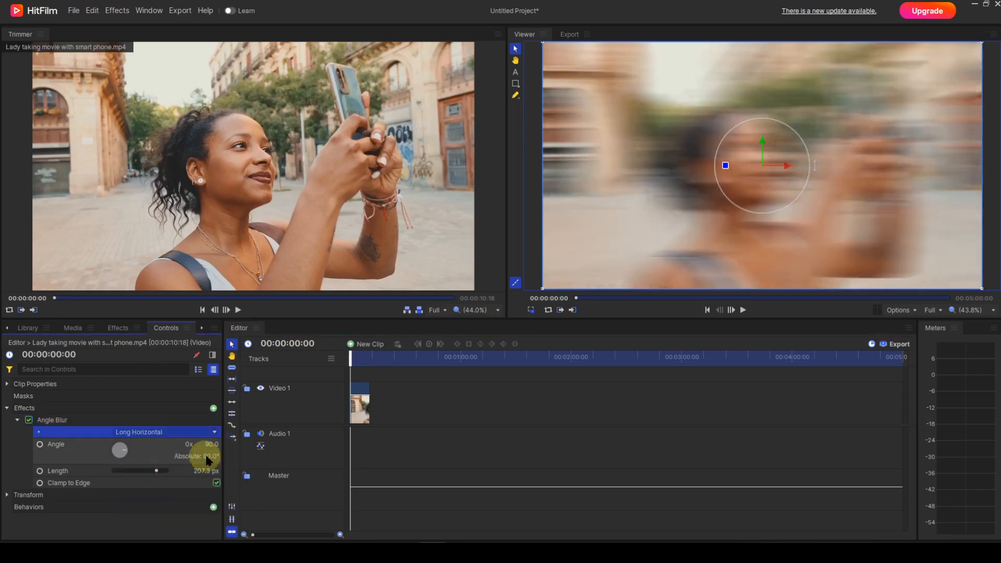
{"action": "left_click", "coordinate": [214, 433]}
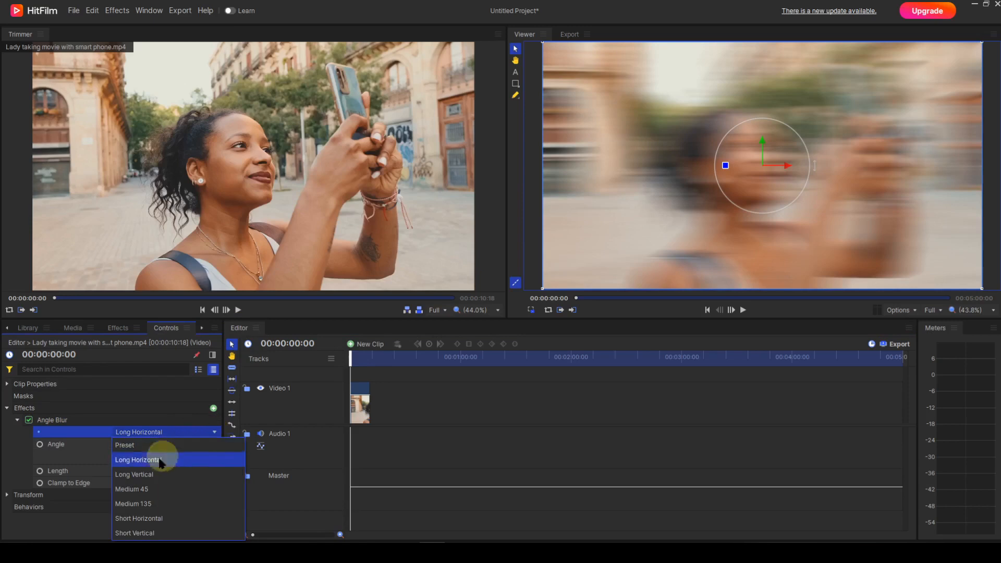
{"action": "left_click", "coordinate": [148, 474]}
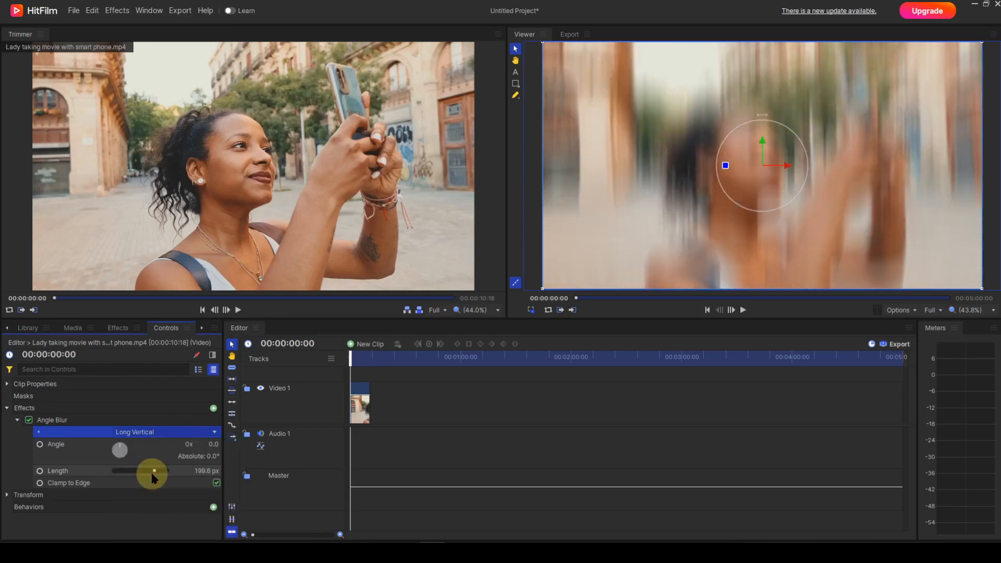
{"action": "left_click", "coordinate": [213, 435]}
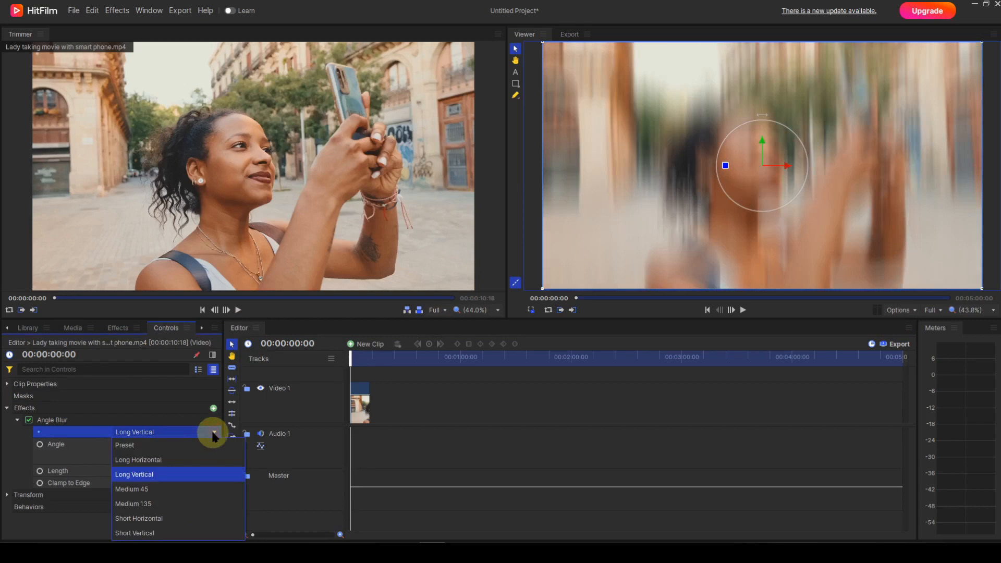
{"action": "left_click", "coordinate": [146, 489]}
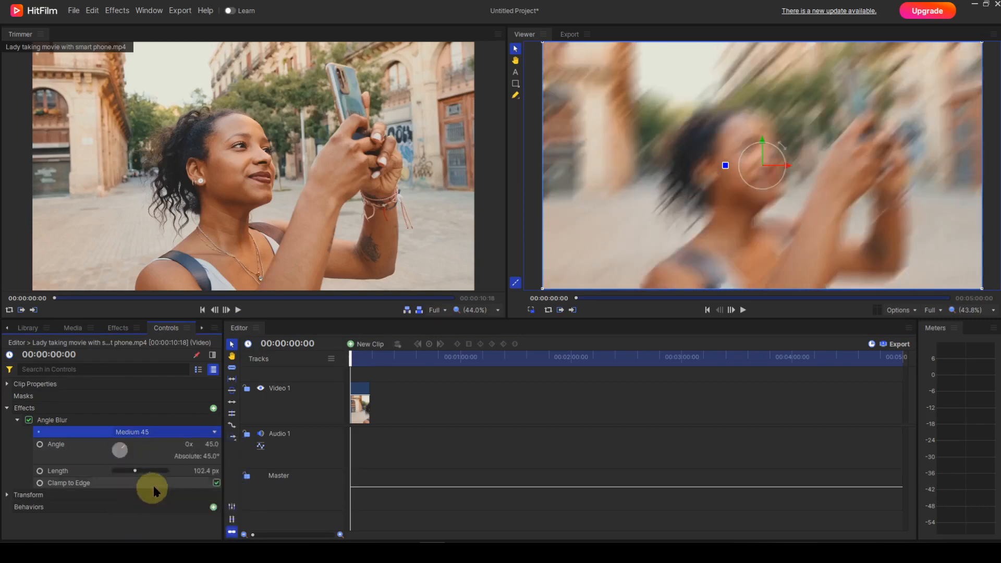
Try the Angle Blur presets Medium 135, Short Horizontal and Short Vertical, then reset the effect
{"action": "left_click", "coordinate": [213, 433]}
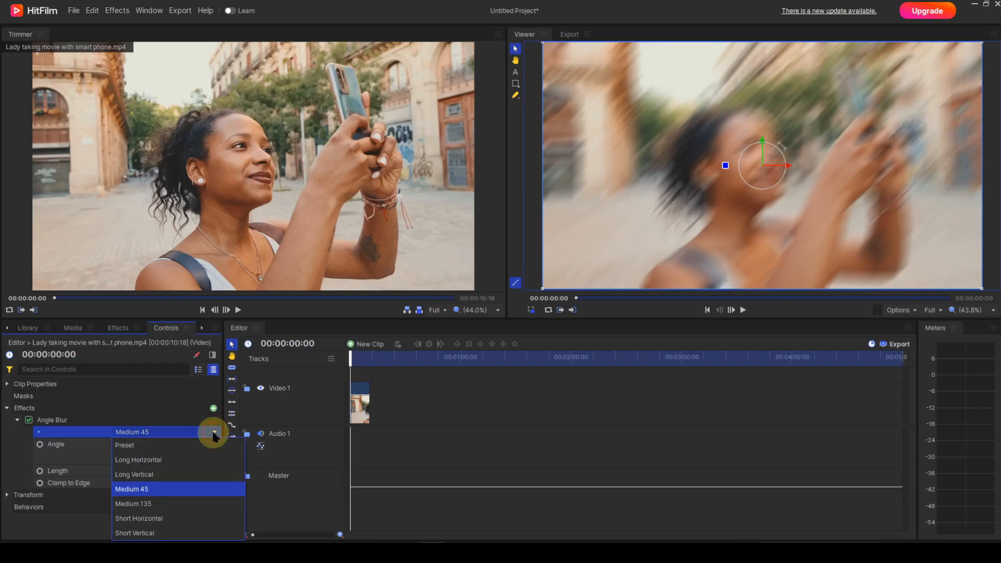
{"action": "left_click", "coordinate": [148, 505]}
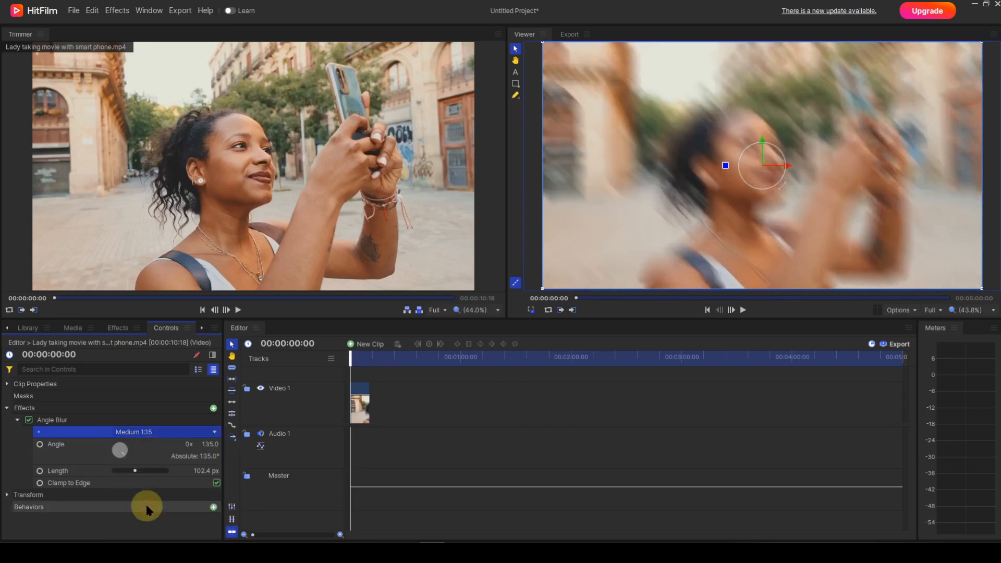
{"action": "left_click", "coordinate": [213, 436]}
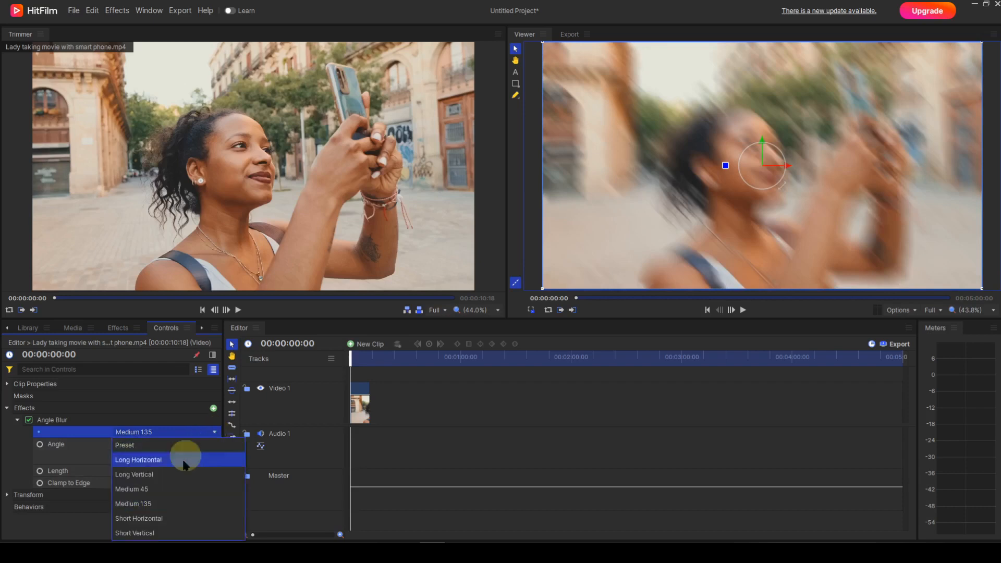
{"action": "left_click", "coordinate": [154, 520]}
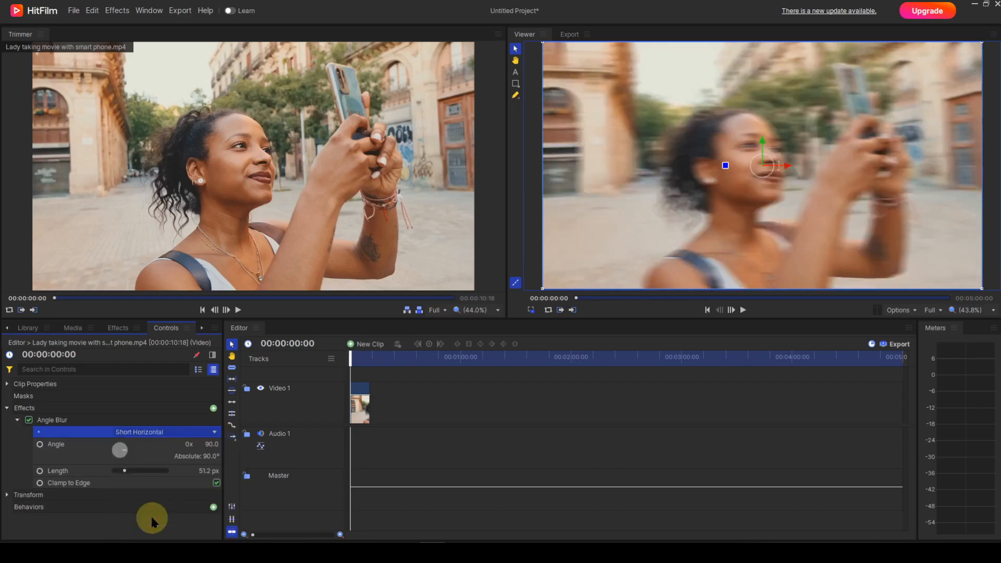
{"action": "left_click", "coordinate": [215, 432]}
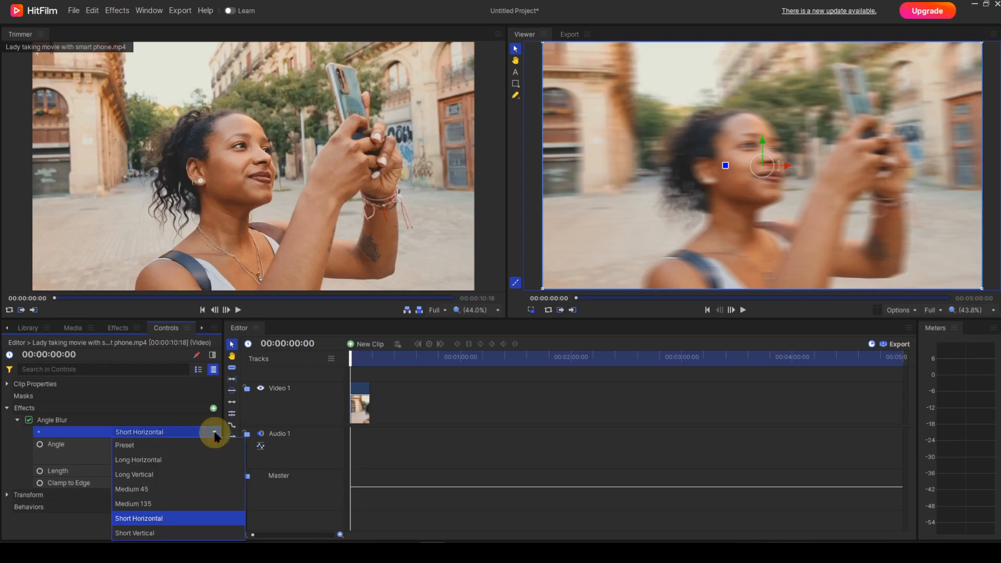
{"action": "left_click", "coordinate": [137, 533]}
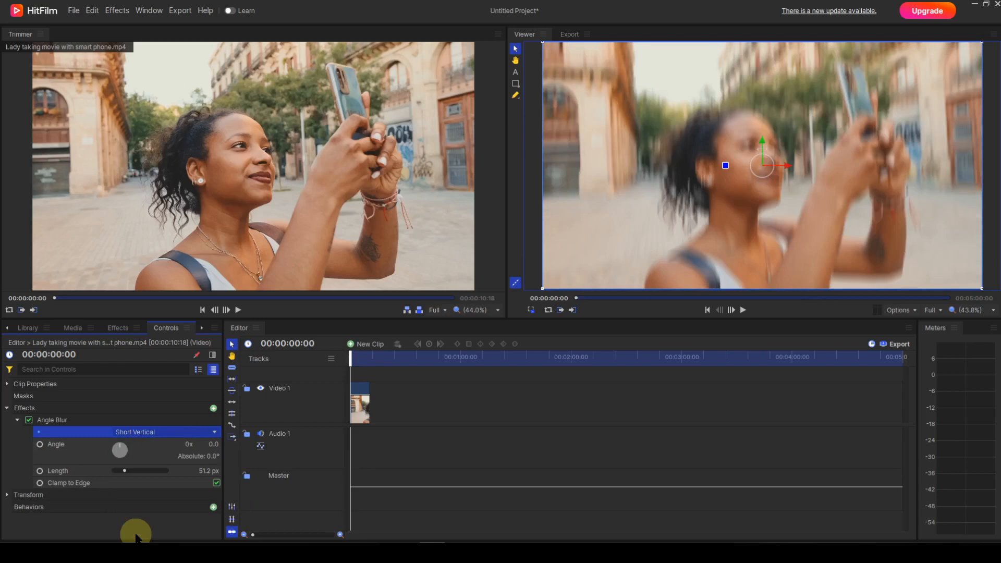
{"action": "right_click", "coordinate": [83, 418]}
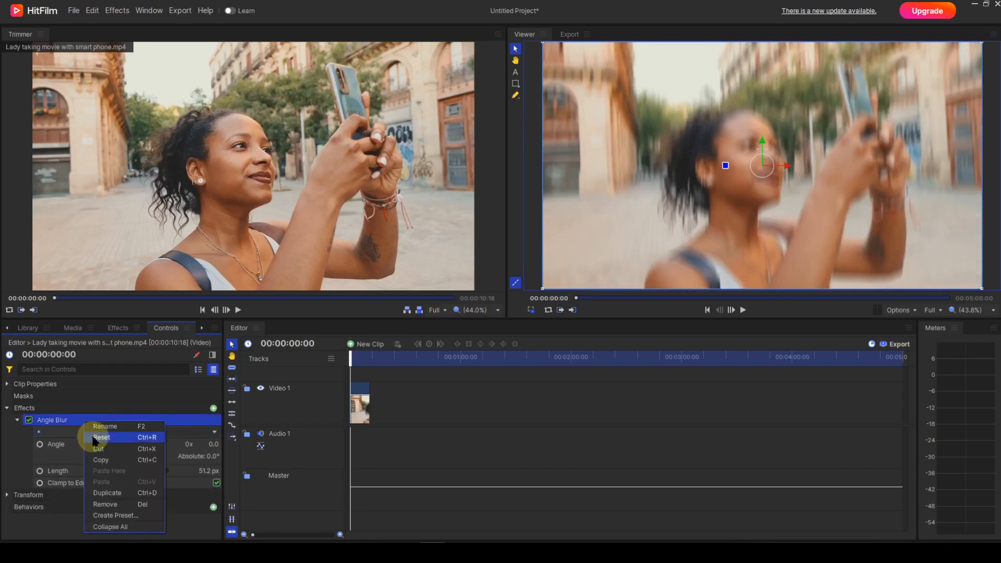
{"action": "left_click", "coordinate": [100, 437]}
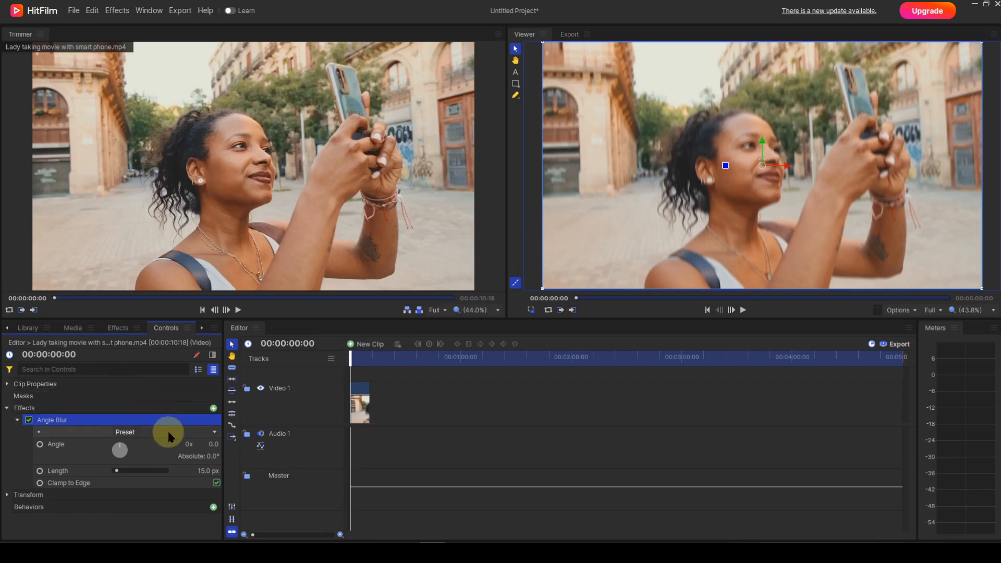
Set the Angle Blur's Angle to 35° and its Length to about 69 px, then change the Angle to 120°
{"action": "left_click", "coordinate": [212, 444]}
{"action": "type", "text": "35"}
{"action": "key", "text": "Return"}
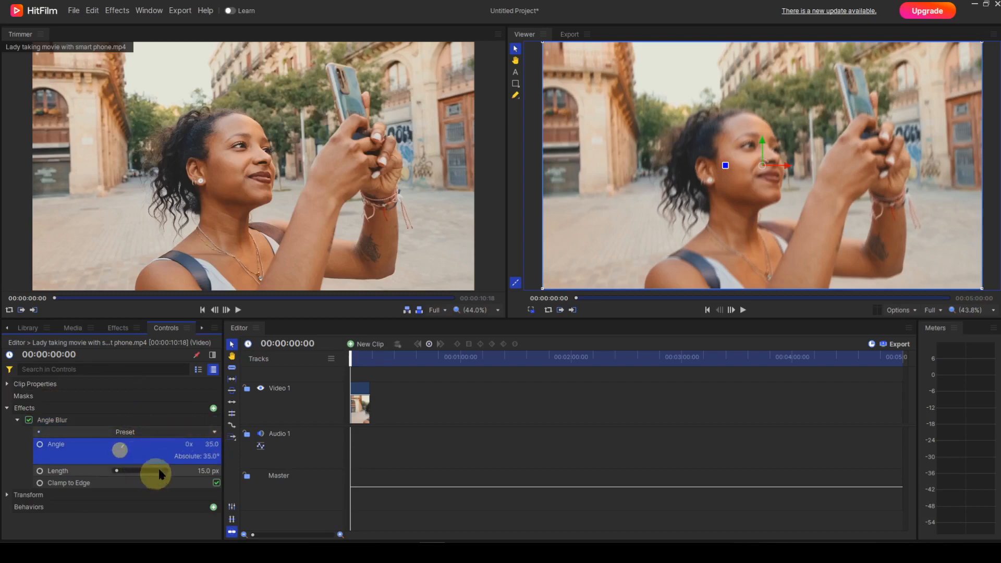
{"action": "left_click_drag", "start_coordinate": [117, 470], "coordinate": [127, 470]}
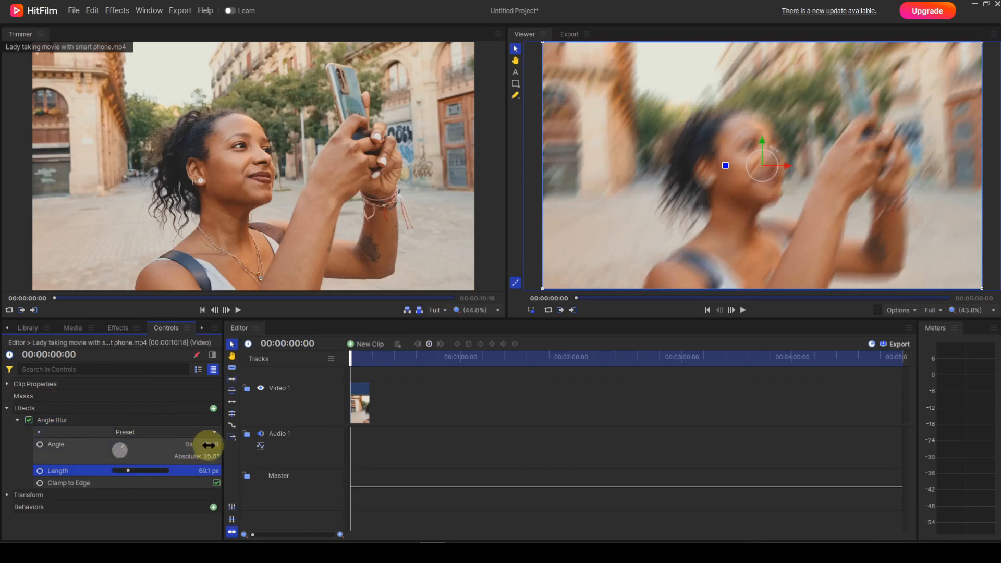
{"action": "left_click_drag", "start_coordinate": [212, 444], "coordinate": [210, 444]}
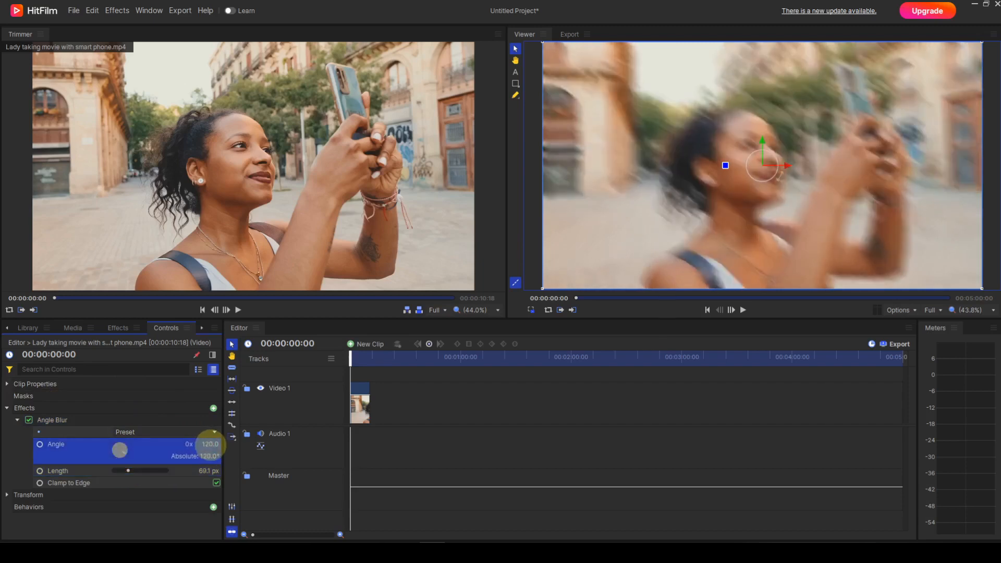
Try spinning the Angle Blur's Angle to about -23721° absolute, then reset the effect
{"action": "left_click_drag", "start_coordinate": [211, 444], "coordinate": [182, 448]}
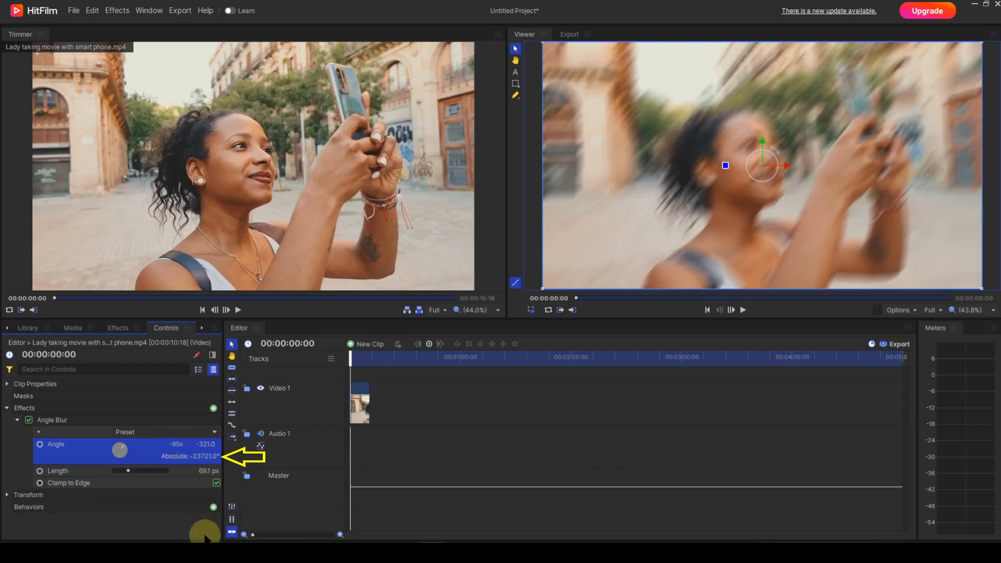
{"action": "right_click", "coordinate": [89, 419]}
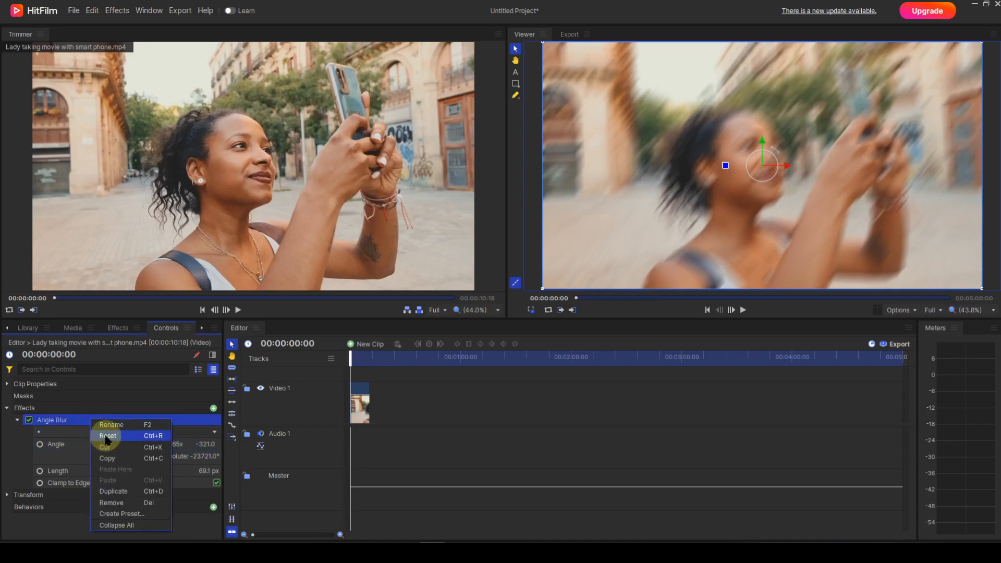
{"action": "left_click", "coordinate": [107, 436]}
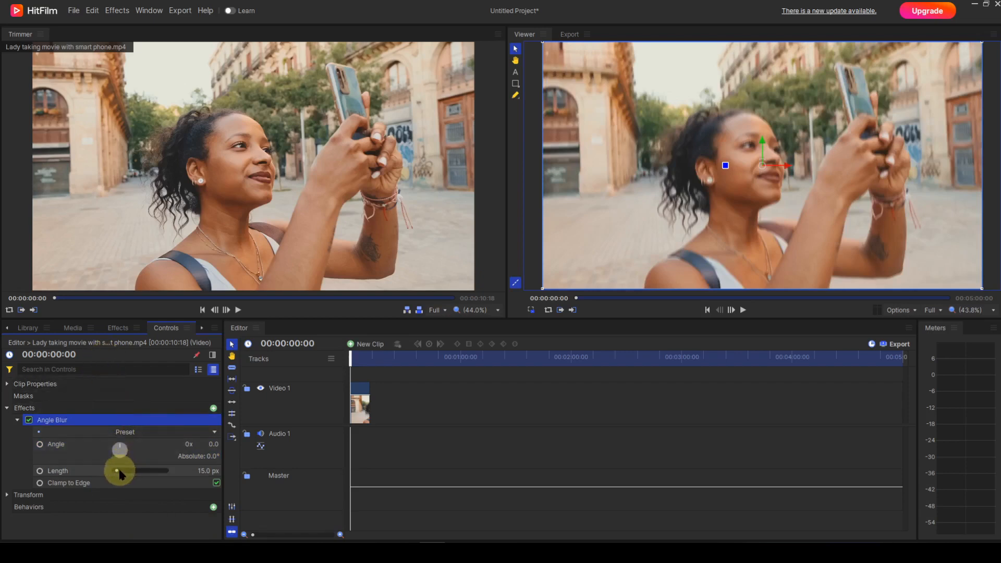
Set the Angle Blur's Length to about 71.6 px, rotate its Angle to about -118.8° in the viewer, then extend Length to about 166.4 px
{"action": "left_click_drag", "start_coordinate": [120, 473], "coordinate": [129, 473]}
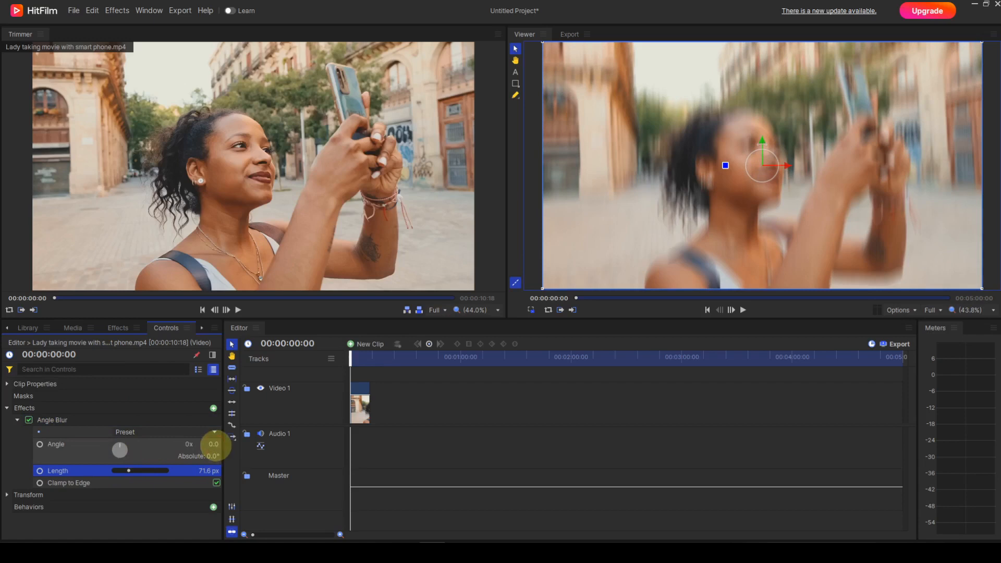
{"action": "left_click_drag", "start_coordinate": [214, 444], "coordinate": [215, 447]}
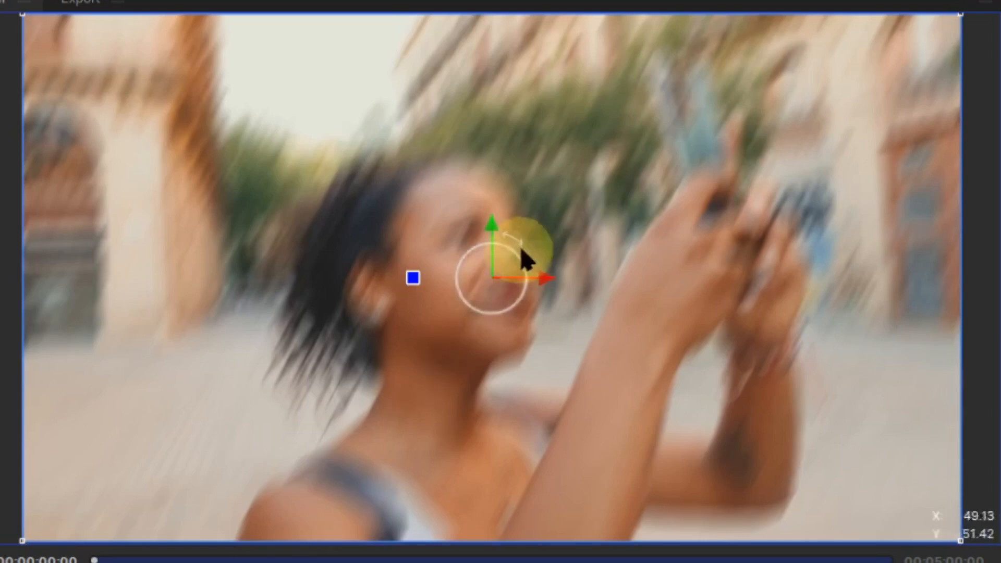
{"action": "left_click_drag", "start_coordinate": [520, 244], "coordinate": [454, 236]}
{"action": "left_click_drag", "start_coordinate": [432, 276], "coordinate": [417, 313]}
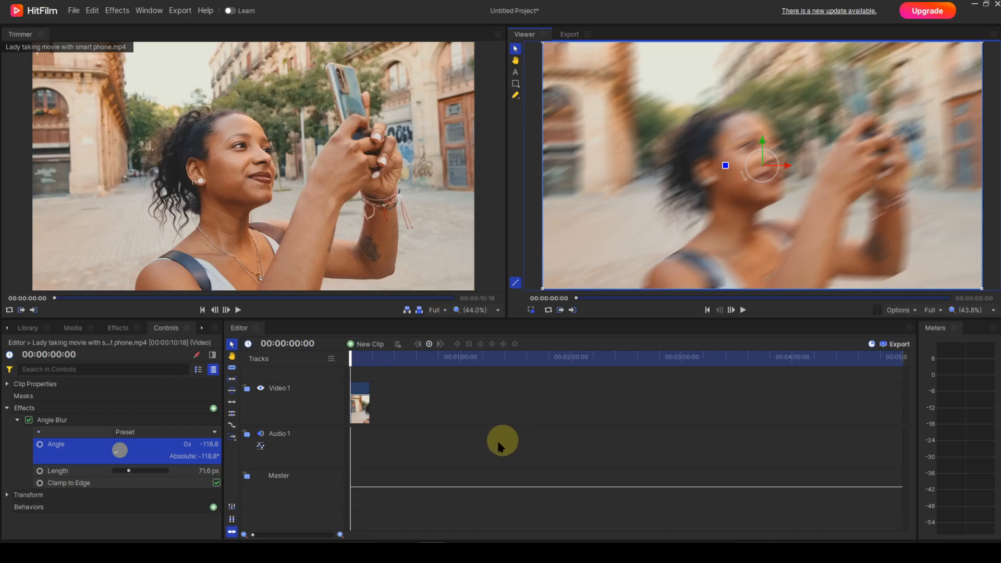
{"action": "left_click_drag", "start_coordinate": [129, 473], "coordinate": [149, 471]}
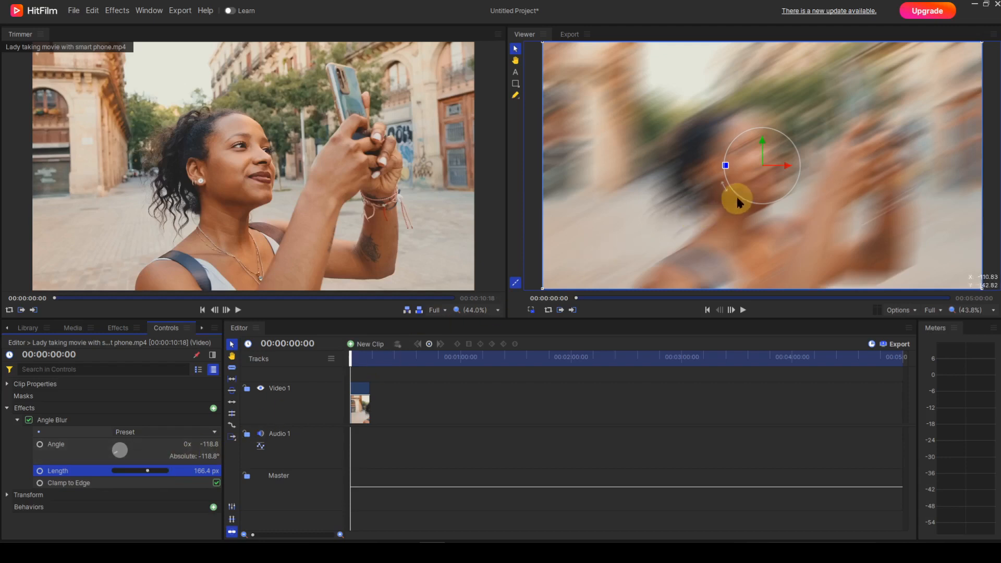
{"action": "mouse_move", "coordinate": [737, 199]}
{"action": "left_mouse_down"}
{"action": "mouse_move", "coordinate": [713, 214]}
{"action": "mouse_move", "coordinate": [767, 186]}
{"action": "mouse_move", "coordinate": [717, 207]}
{"action": "mouse_move", "coordinate": [743, 186]}
{"action": "left_mouse_up"}
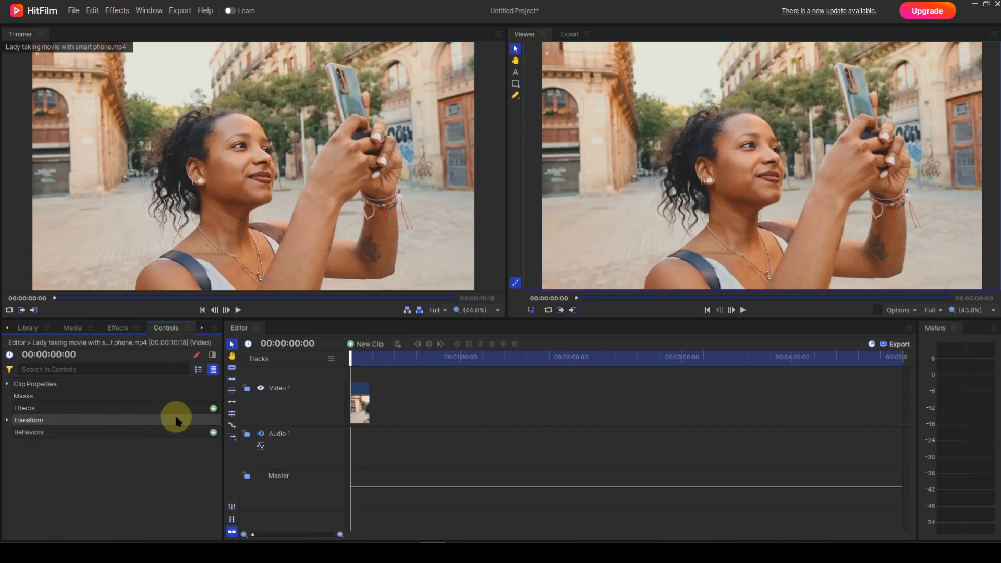
Search the effects for "Diff" and add the Diffuse blur to the clip
{"action": "left_click", "coordinate": [214, 409]}
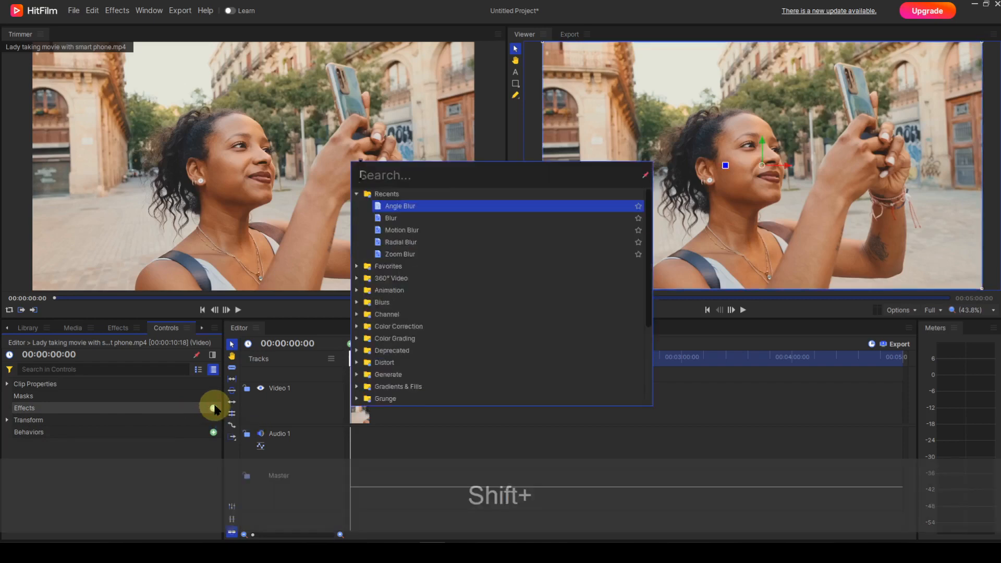
{"action": "type", "text": "Diff"}
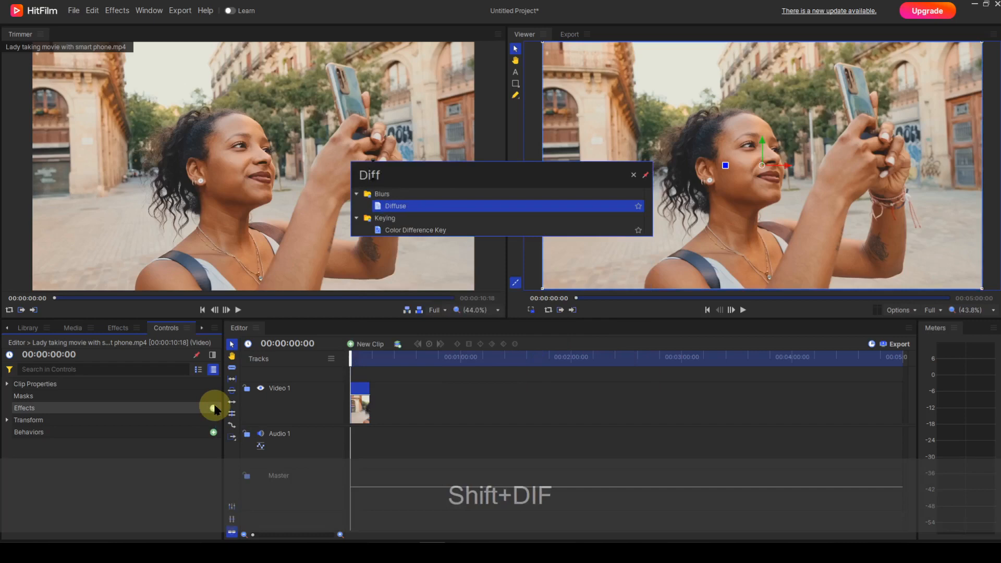
{"action": "left_click", "coordinate": [402, 207]}
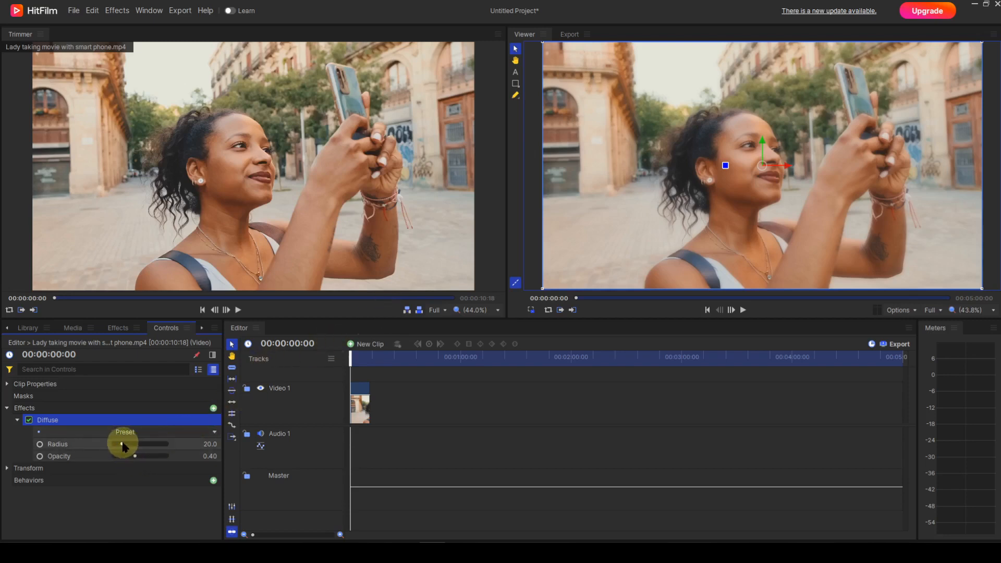
Try a Diffuse Radius of about 69 with a higher Opacity, then reset the effect
{"action": "left_click_drag", "start_coordinate": [126, 448], "coordinate": [150, 443]}
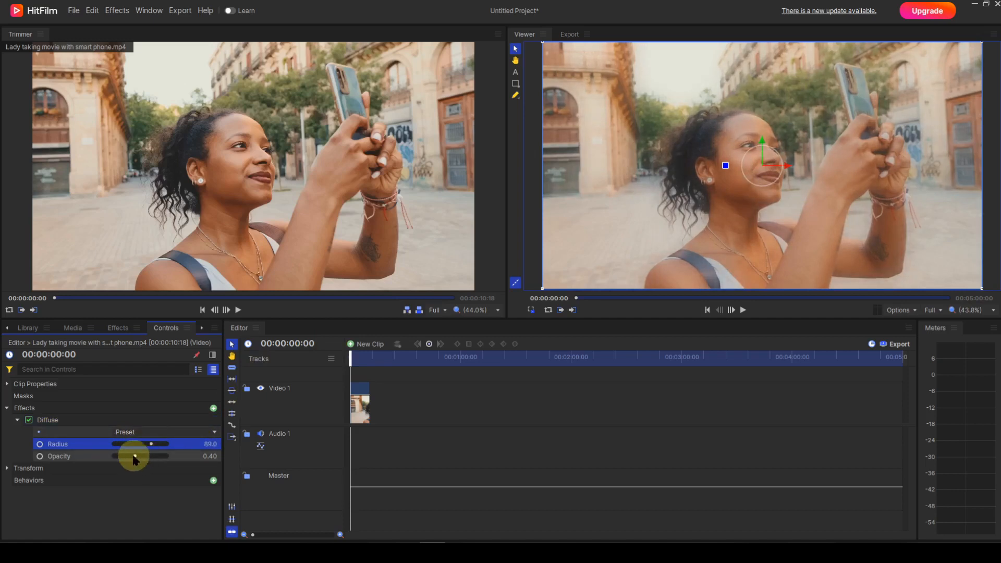
{"action": "left_click_drag", "start_coordinate": [135, 457], "coordinate": [153, 440]}
{"action": "left_click", "coordinate": [87, 419]}
{"action": "right_click", "coordinate": [86, 413]}
{"action": "left_click", "coordinate": [99, 431]}
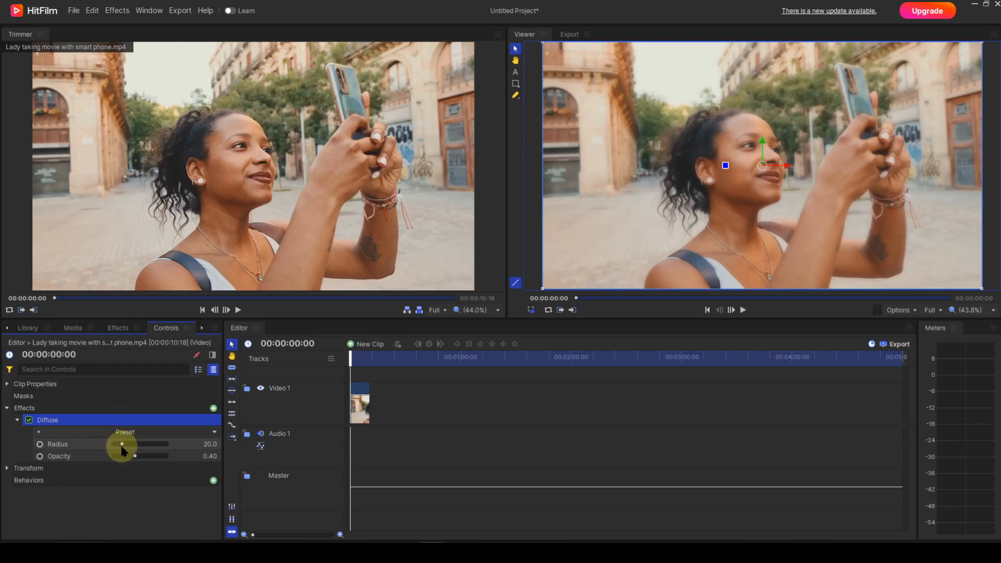
Try Diffuse Radius values of 125 and about 248 on the clip, then reset the effect
{"action": "left_click_drag", "start_coordinate": [122, 448], "coordinate": [175, 453]}
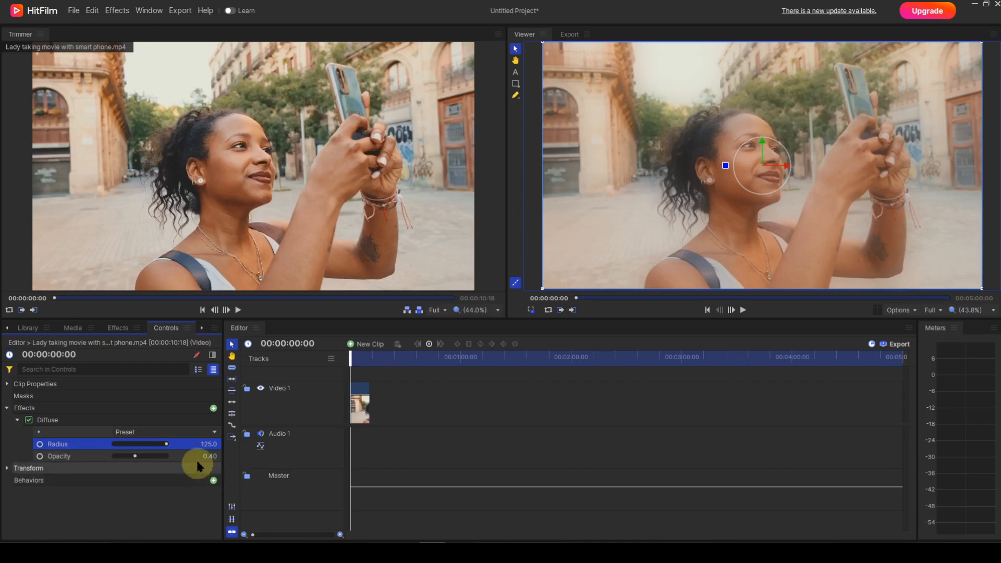
{"action": "left_click_drag", "start_coordinate": [203, 444], "coordinate": [205, 444]}
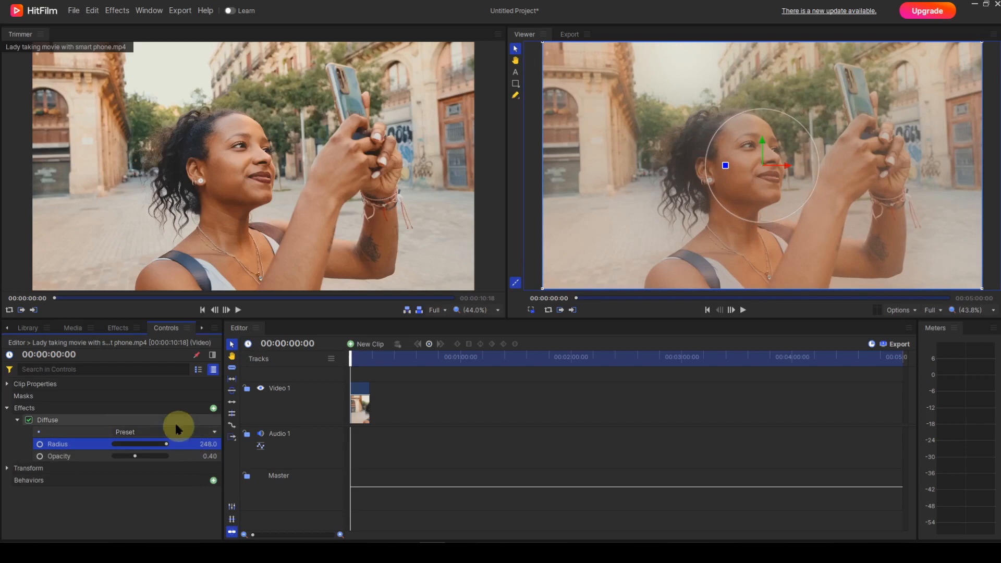
{"action": "right_click", "coordinate": [82, 420]}
{"action": "left_click", "coordinate": [94, 435]}
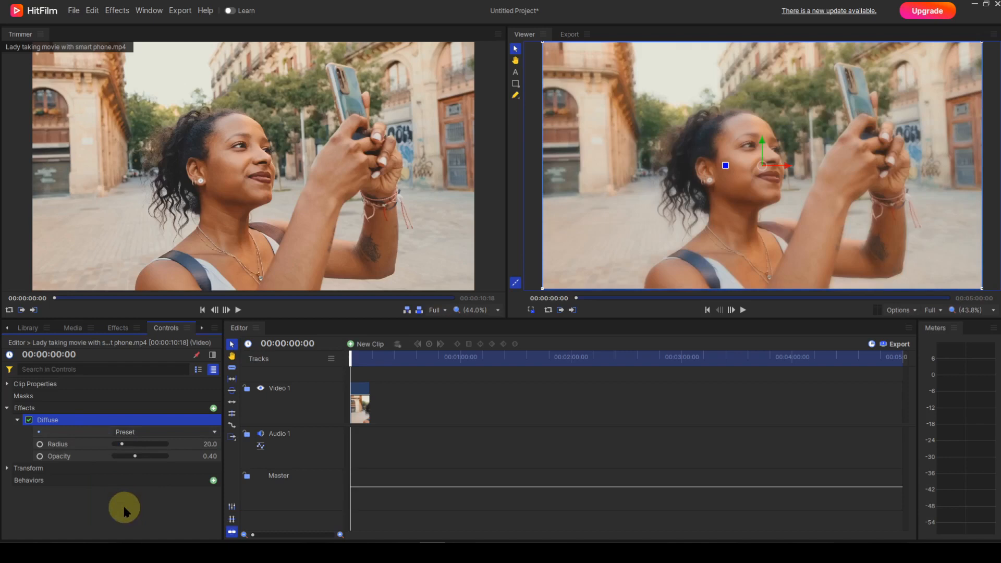
Try the Diffuse presets Heavy, Soften and Subtle on the clip
{"action": "left_click", "coordinate": [215, 433]}
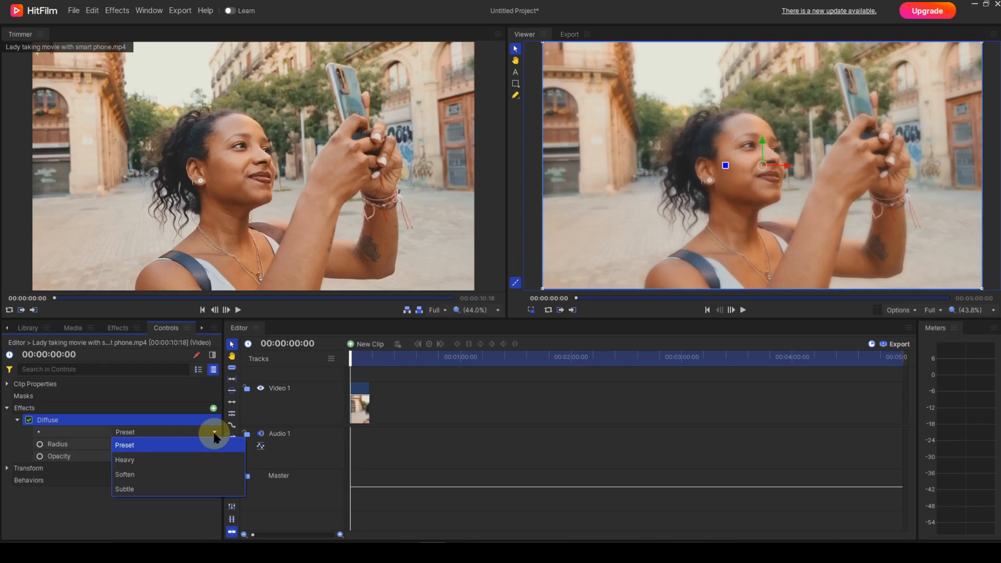
{"action": "left_click", "coordinate": [153, 463]}
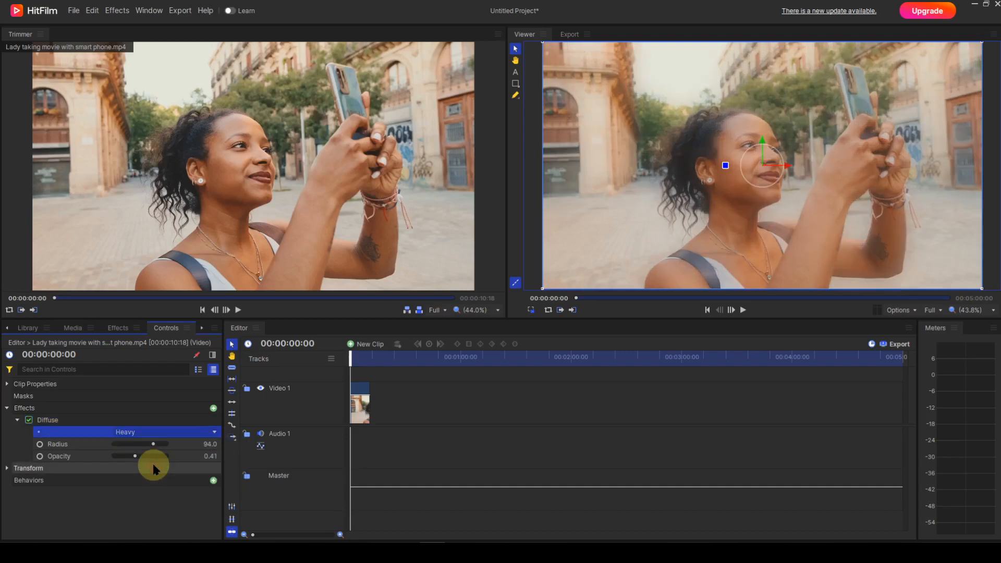
{"action": "left_click", "coordinate": [214, 432]}
{"action": "left_click", "coordinate": [141, 471]}
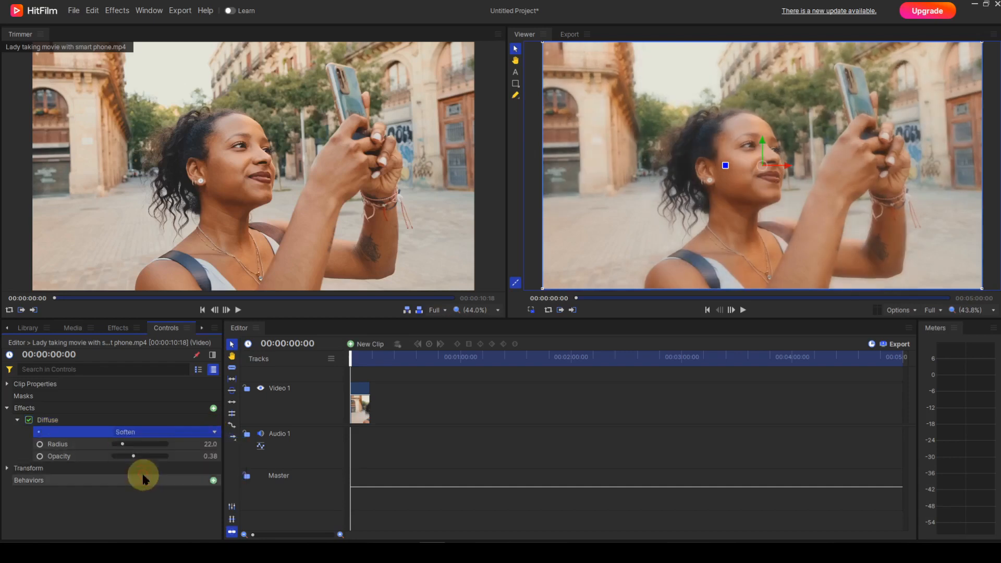
{"action": "left_click", "coordinate": [214, 433]}
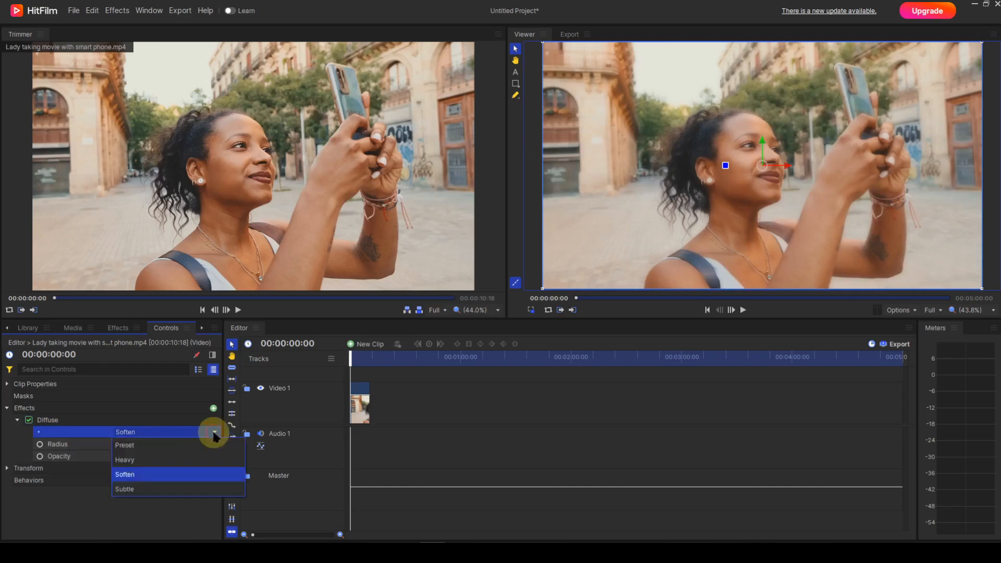
{"action": "left_click", "coordinate": [139, 488]}
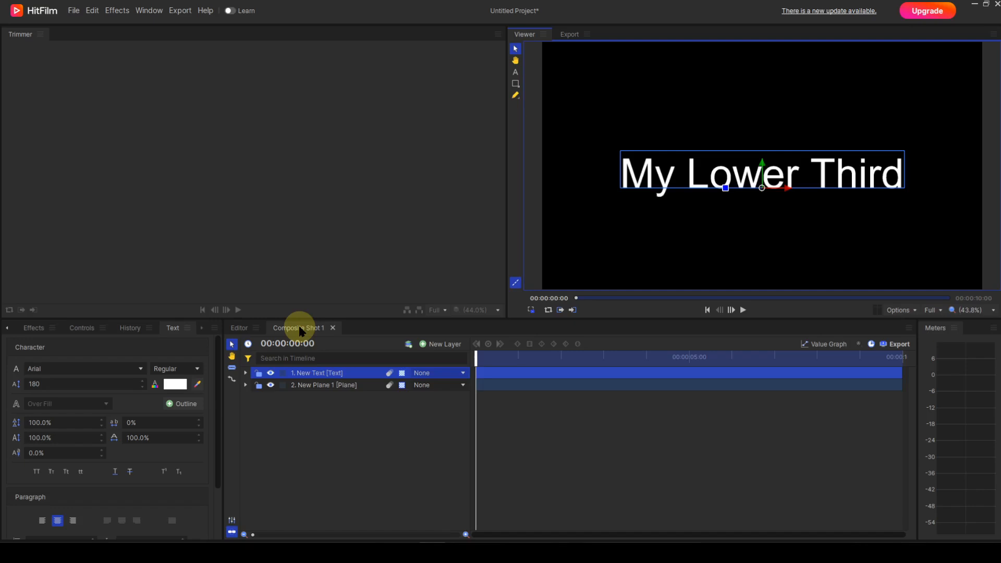
Add the Diffuse effect to the New Text layer in Composite Shot 1 and expand its settings
{"action": "left_click", "coordinate": [245, 373]}
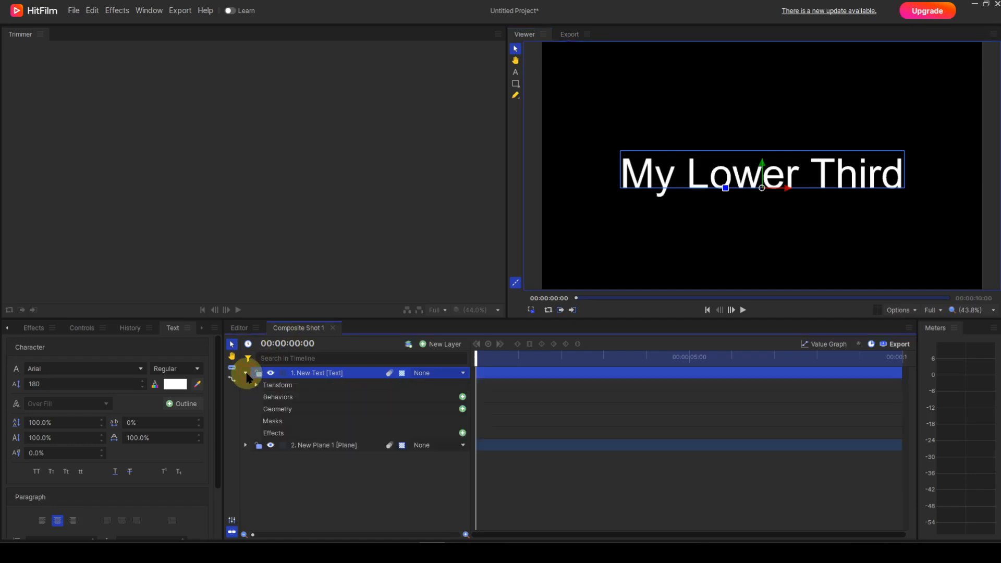
{"action": "left_click", "coordinate": [462, 433]}
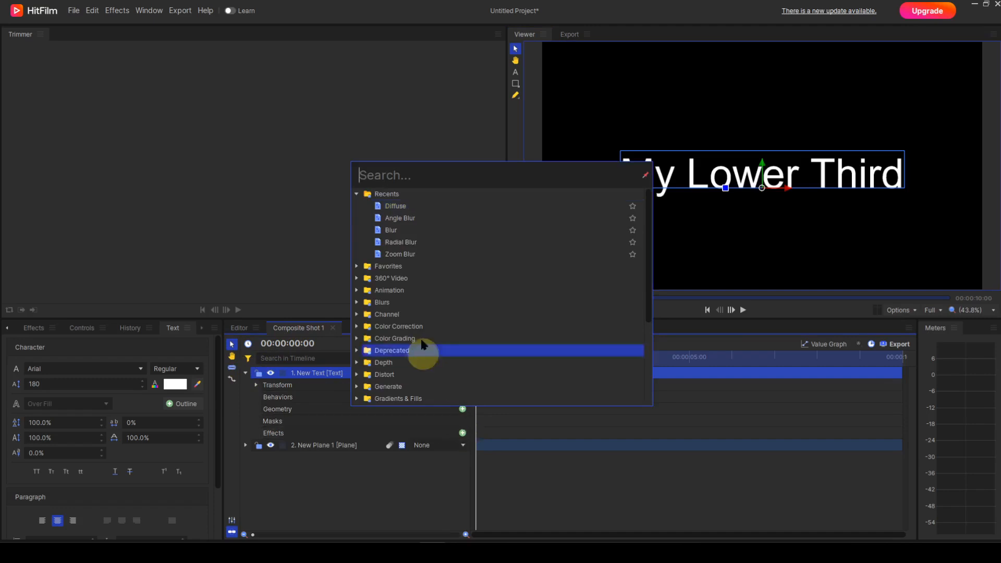
{"action": "left_click", "coordinate": [397, 206]}
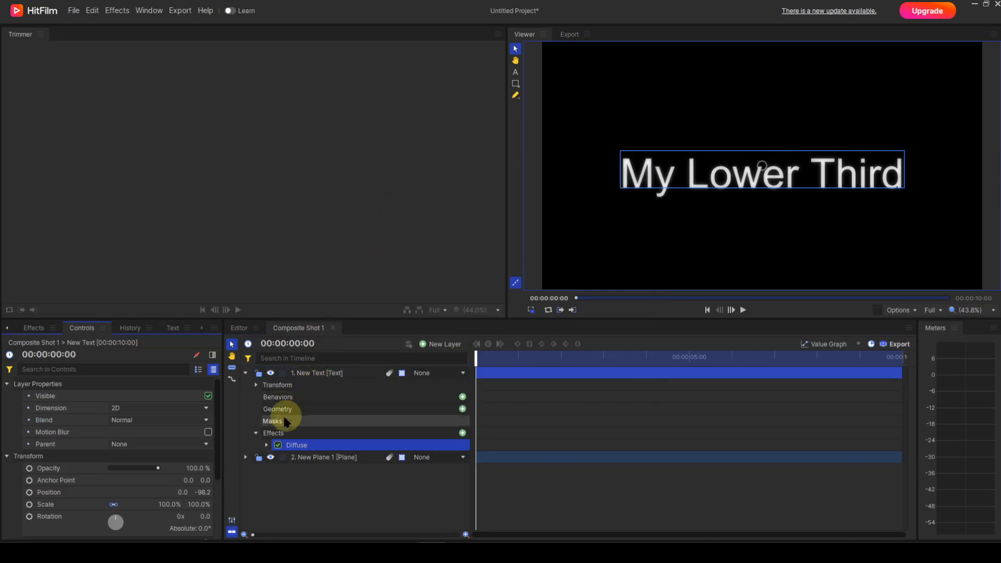
{"action": "left_click", "coordinate": [266, 446]}
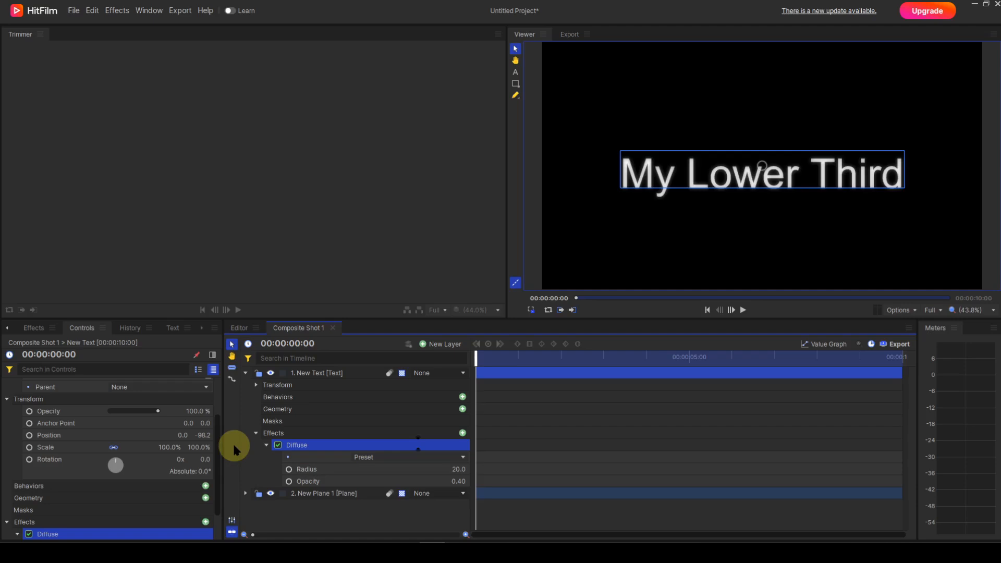
Set the text layer's Diffuse Radius to 270 and its Opacity to 1
{"action": "left_click", "coordinate": [454, 470]}
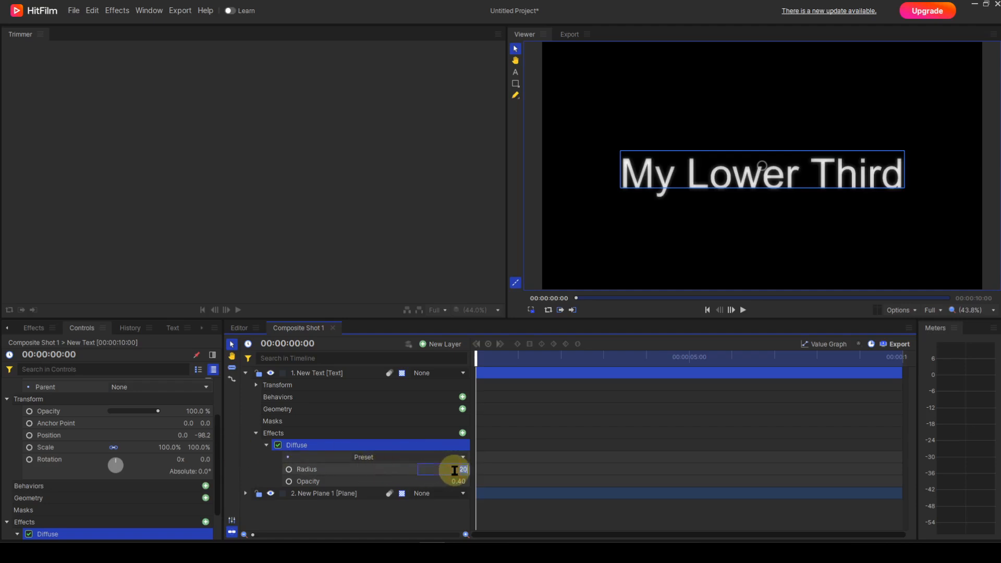
{"action": "type", "text": "270"}
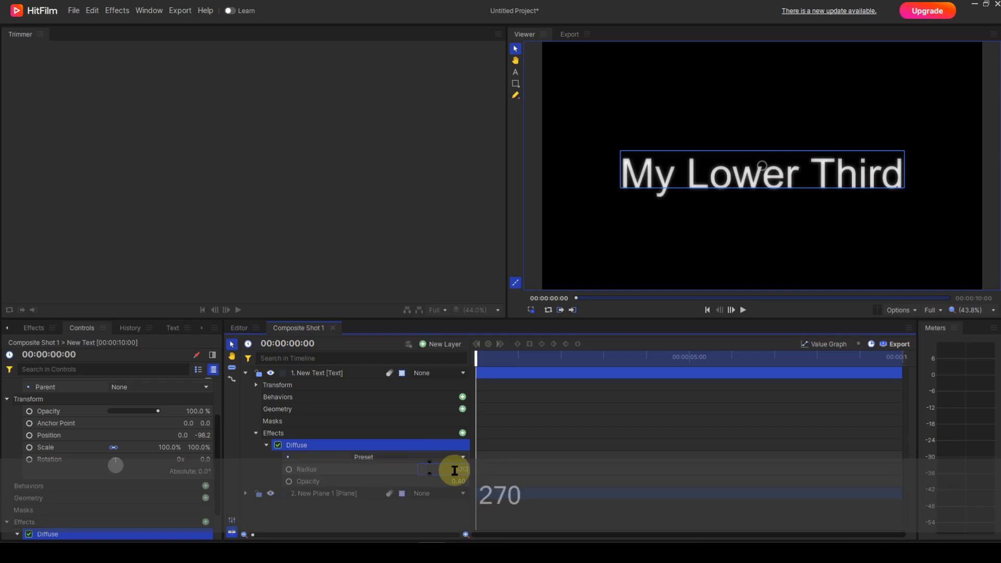
{"action": "key", "text": "Return"}
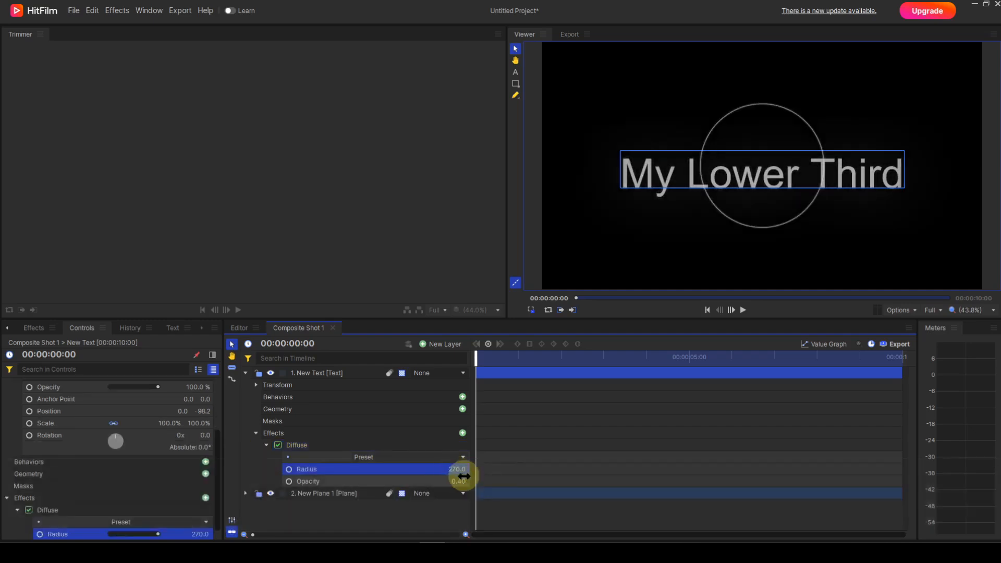
{"action": "left_click", "coordinate": [459, 481]}
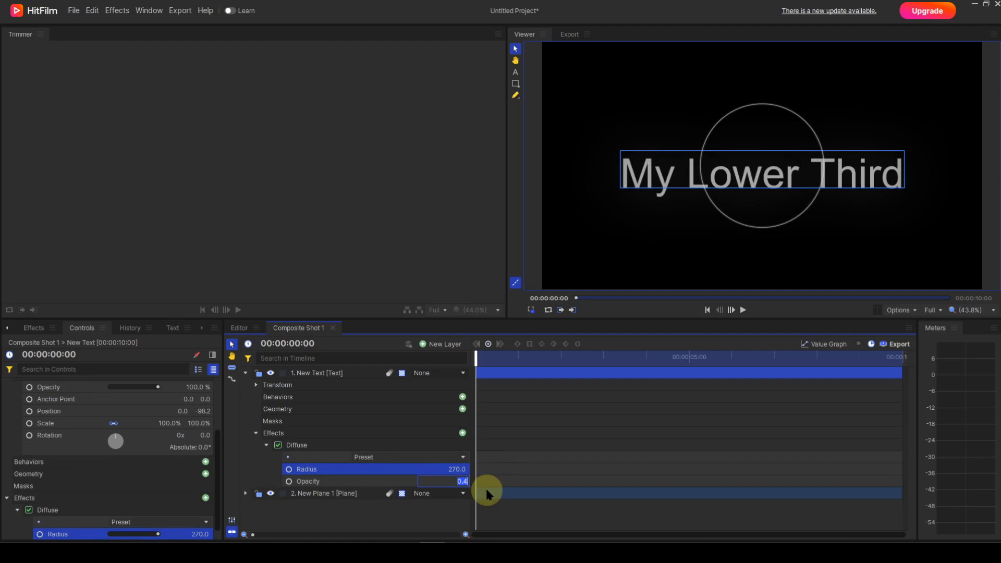
{"action": "type", "text": "1"}
{"action": "key", "text": "Return"}
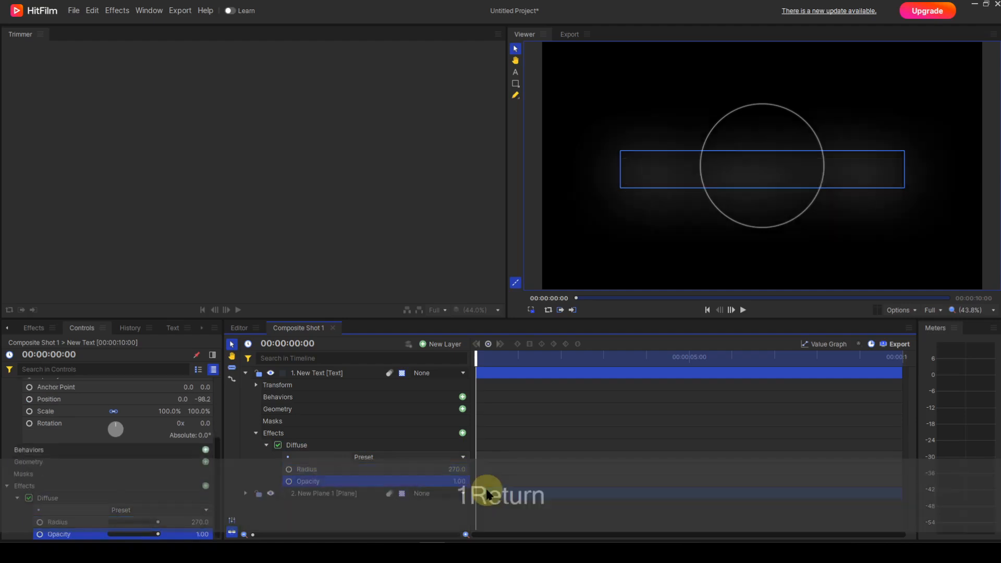
Turn on keyframing for the Diffuse Radius and Opacity at the start of the composite shot
{"action": "left_click", "coordinate": [311, 445]}
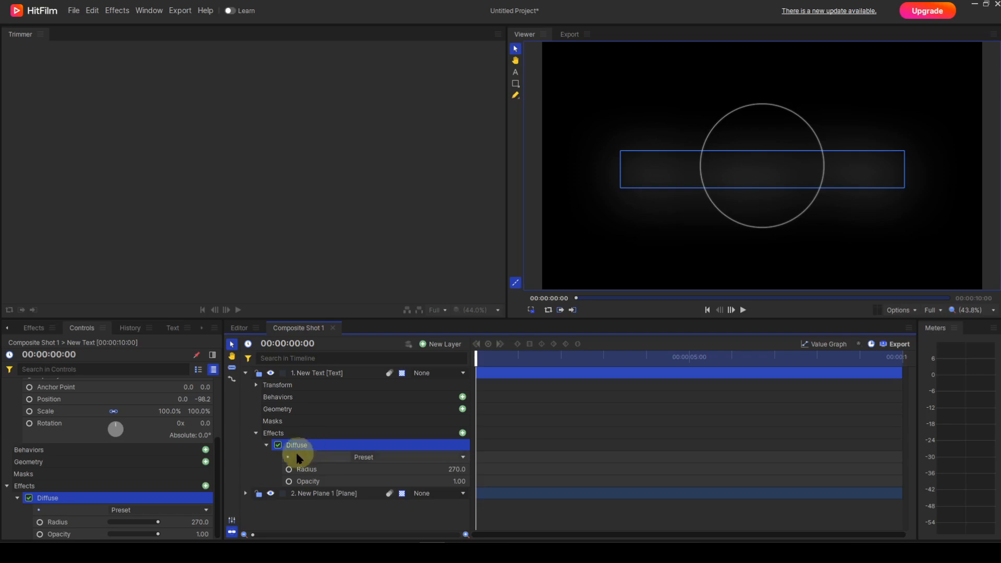
{"action": "left_click", "coordinate": [289, 470]}
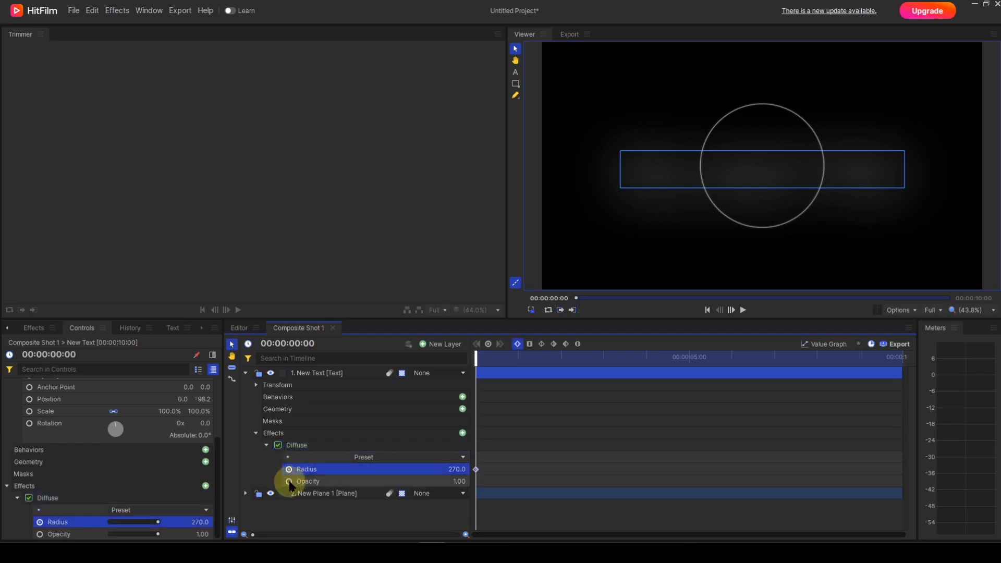
{"action": "left_click", "coordinate": [290, 482]}
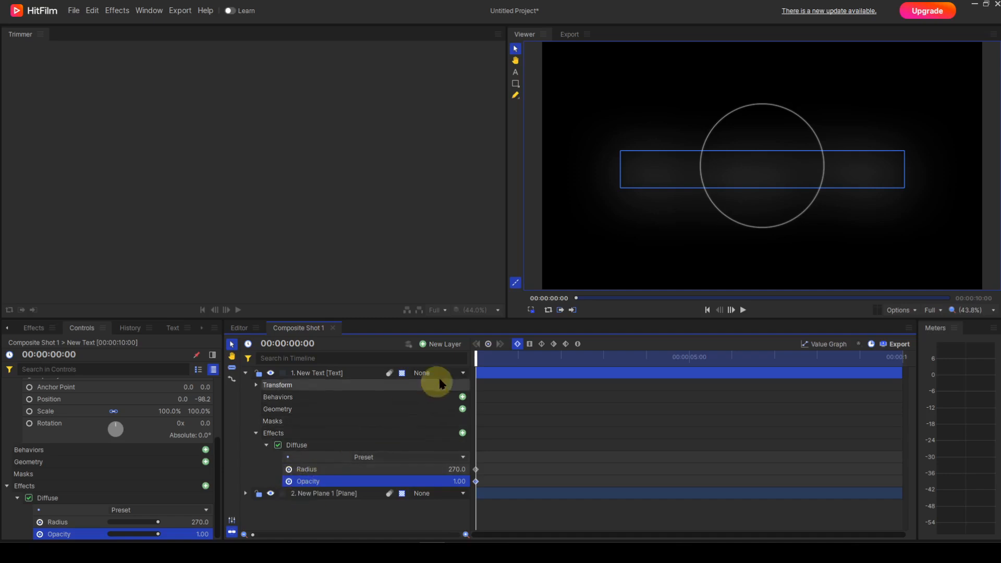
At the end of the composite shot, keyframe the text layer's Diffuse Radius to 20 and its Opacity to 0
{"action": "left_click_drag", "start_coordinate": [476, 357], "coordinate": [918, 380]}
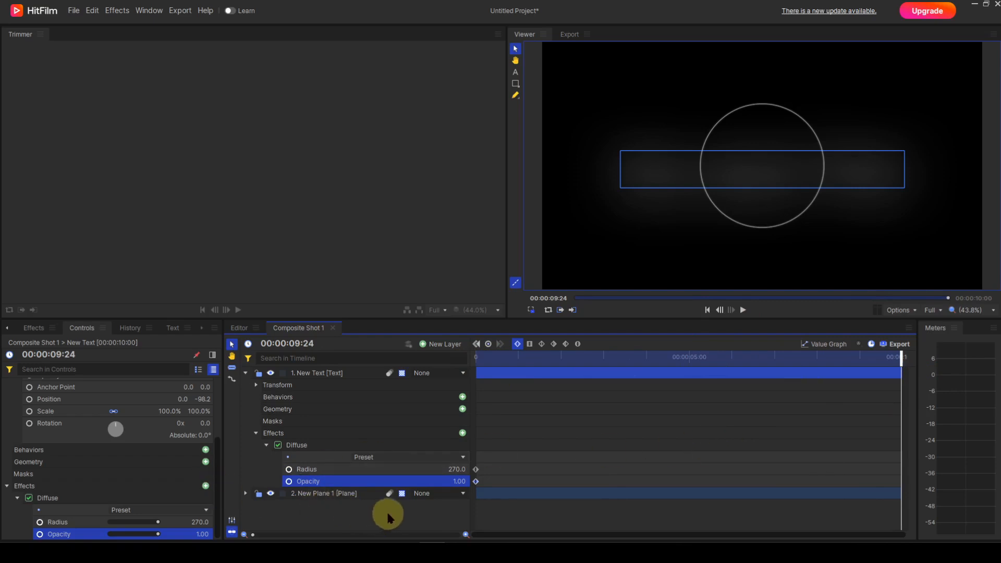
{"action": "left_click", "coordinate": [459, 470]}
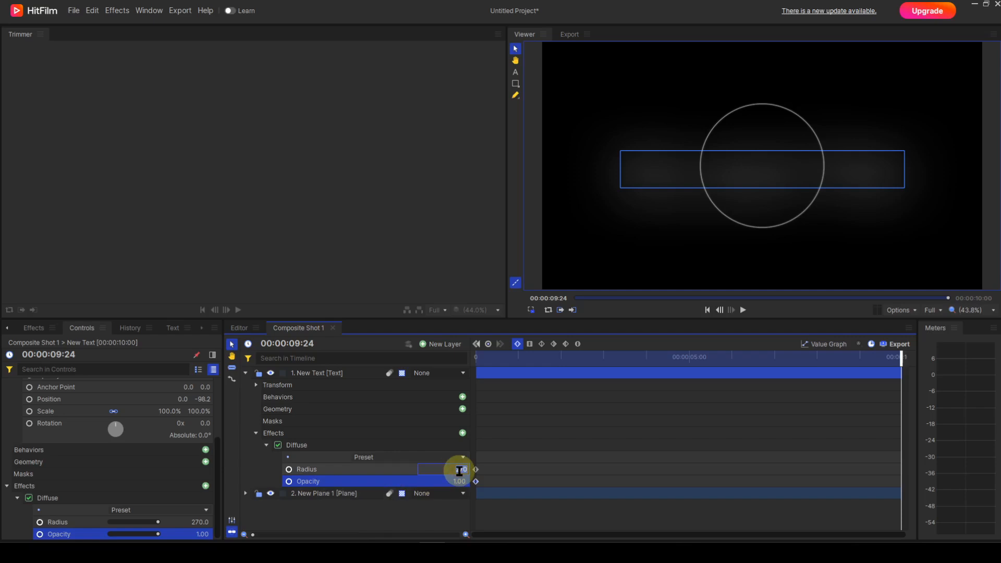
{"action": "type", "text": "20"}
{"action": "key", "text": "Return"}
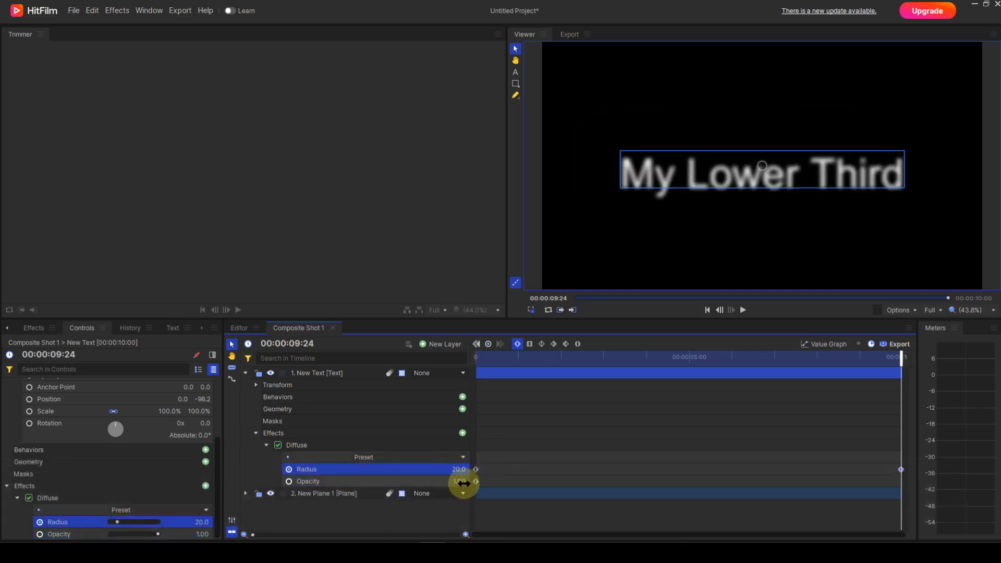
{"action": "left_click", "coordinate": [461, 482]}
{"action": "type", "text": "0"}
{"action": "key", "text": "Return"}
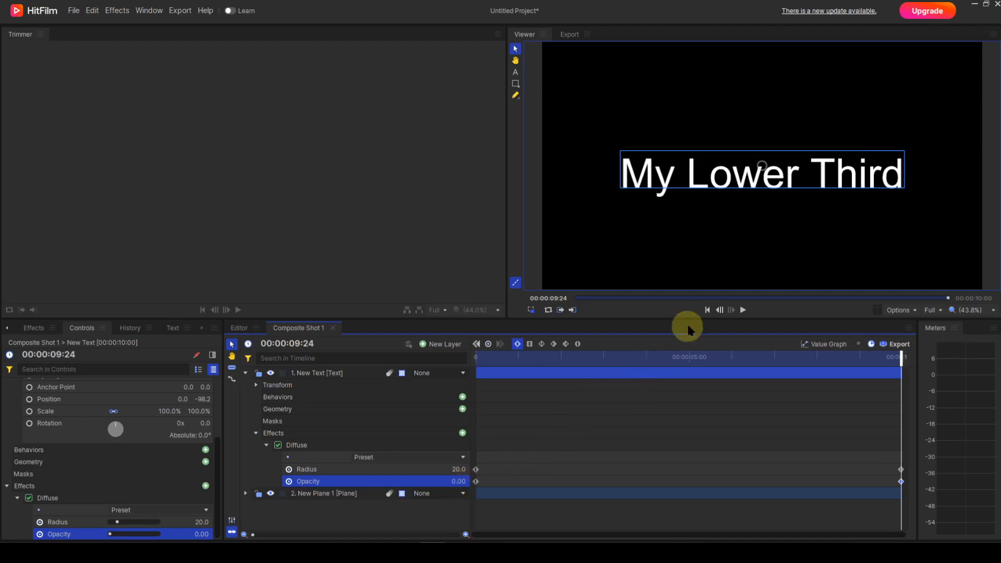
Play the text's Diffuse animation through from the start and return to the first frame
{"action": "left_click", "coordinate": [707, 311]}
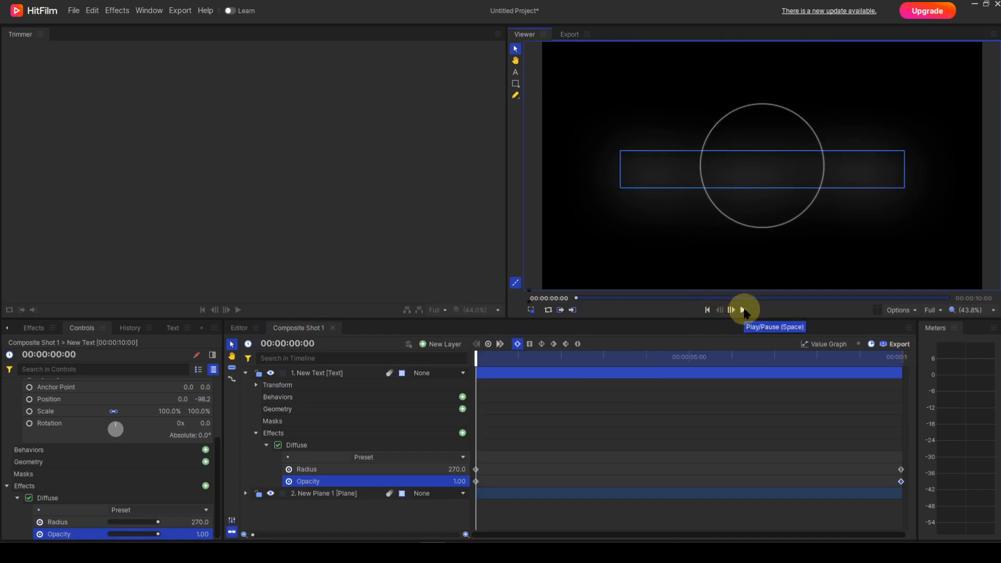
{"action": "left_click", "coordinate": [743, 310]}
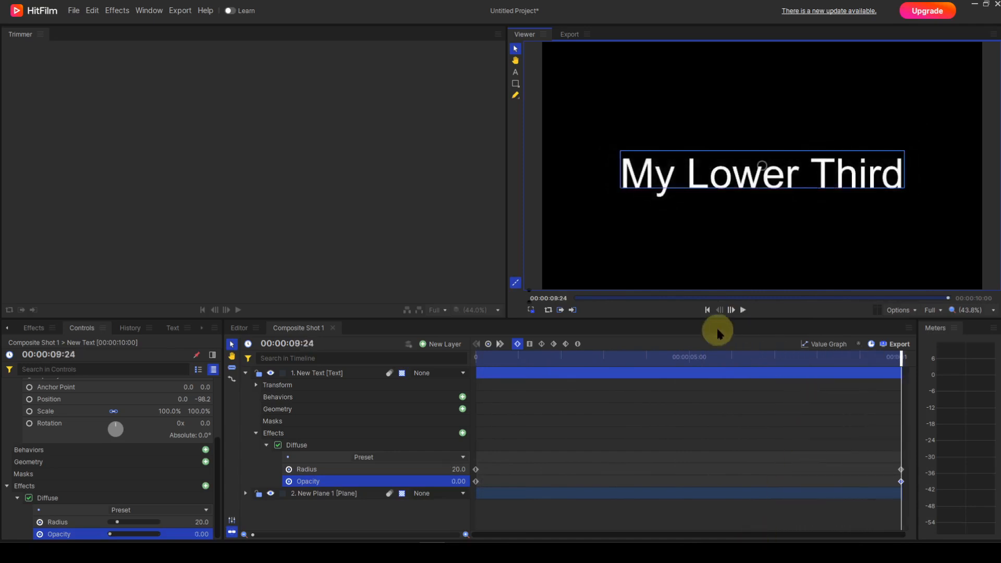
{"action": "left_click", "coordinate": [707, 310]}
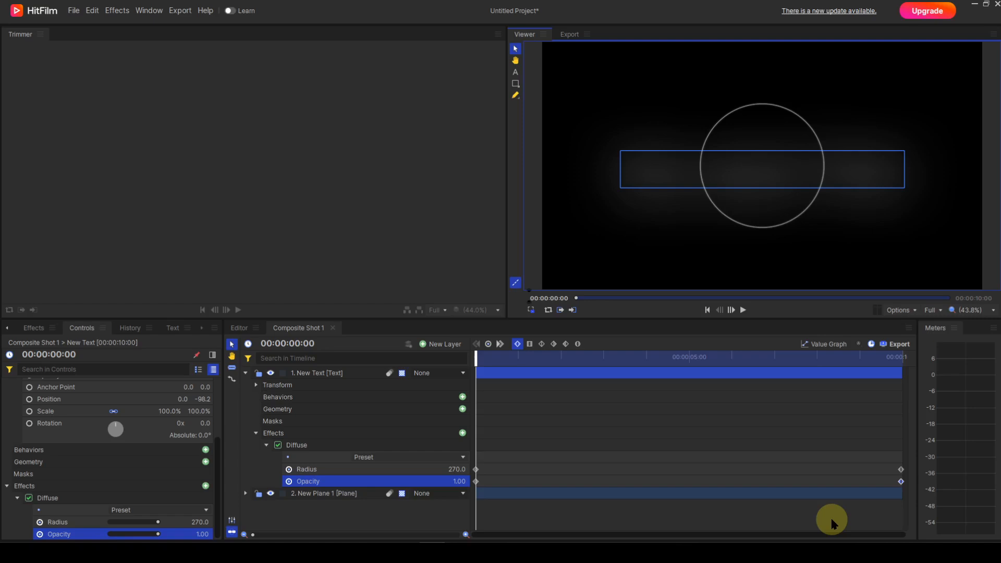
Move the closing Diffuse Radius and Opacity keyframes together to about 3 seconds, undoing the accidental trim of the plane layer
{"action": "left_click_drag", "start_coordinate": [890, 491], "coordinate": [849, 487]}
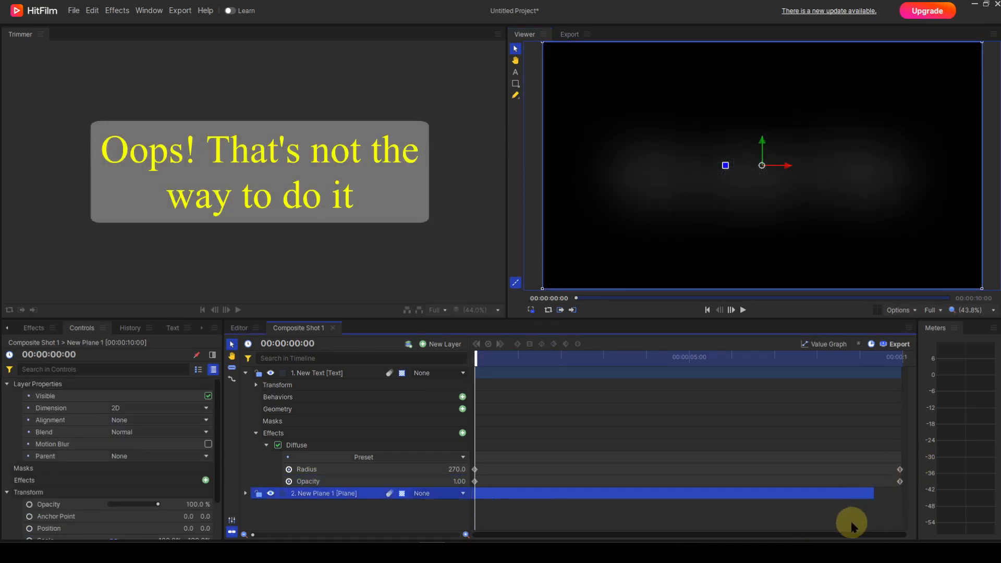
{"action": "key", "text": "ctrl+z"}
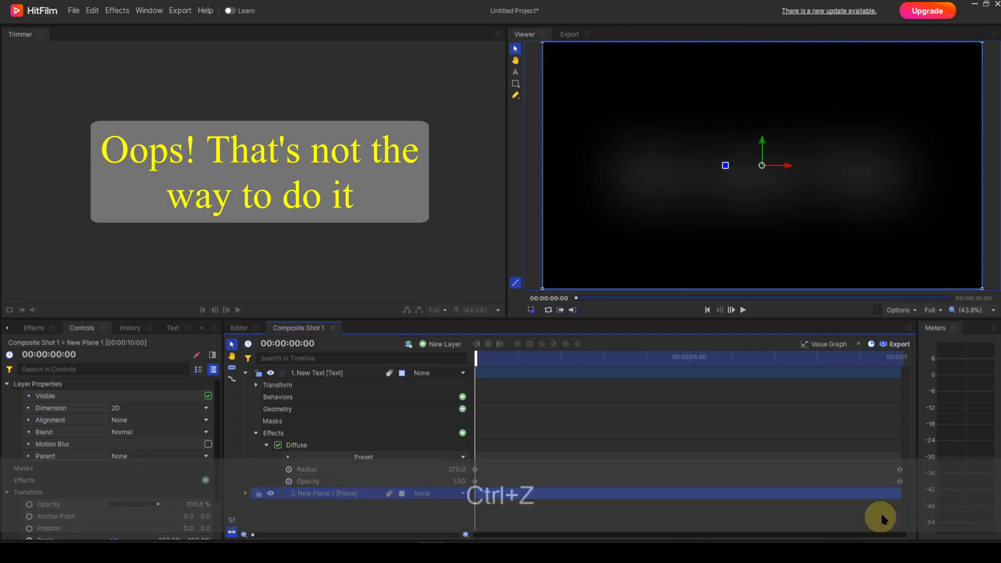
{"action": "left_click_drag", "start_coordinate": [890, 463], "coordinate": [908, 488]}
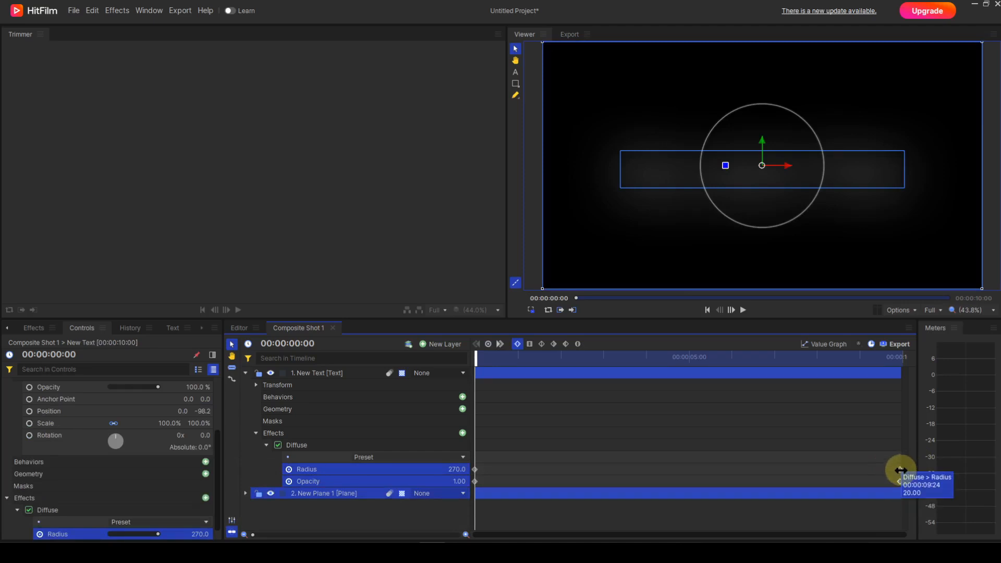
{"action": "left_click_drag", "start_coordinate": [900, 470], "coordinate": [601, 470]}
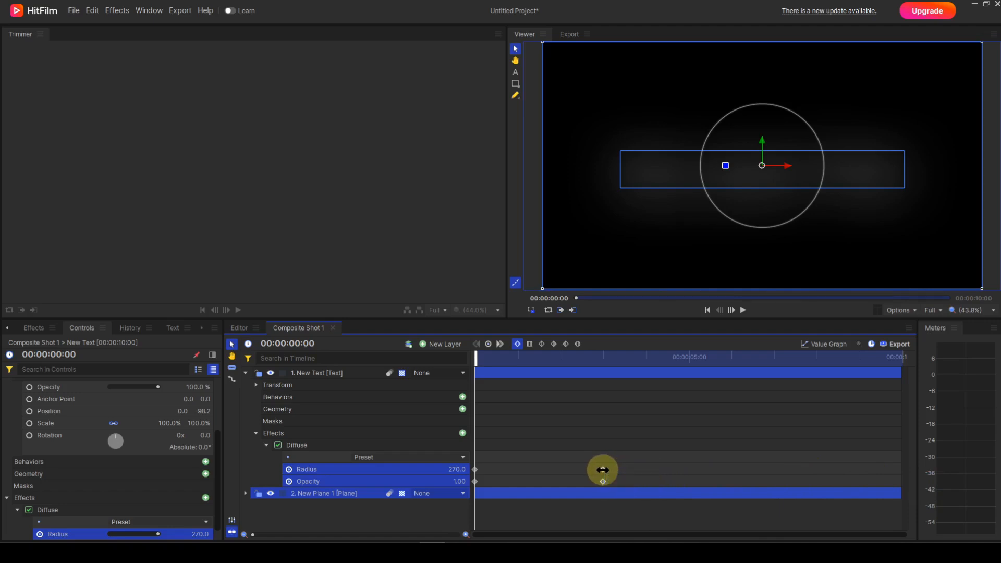
Preview the shortened Diffuse animation twice from the start and return to the first frame
{"action": "left_click", "coordinate": [744, 311]}
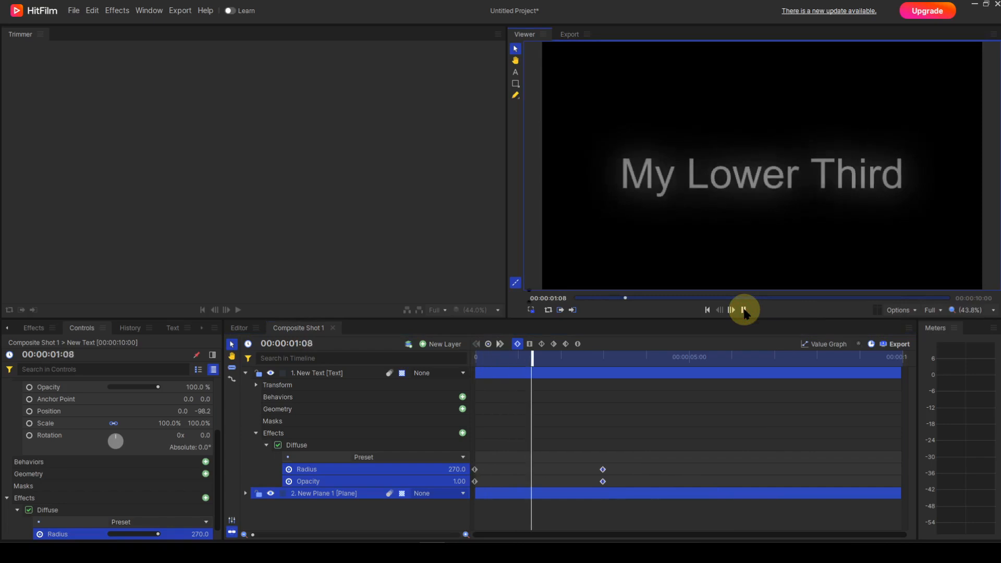
{"action": "left_click", "coordinate": [744, 311]}
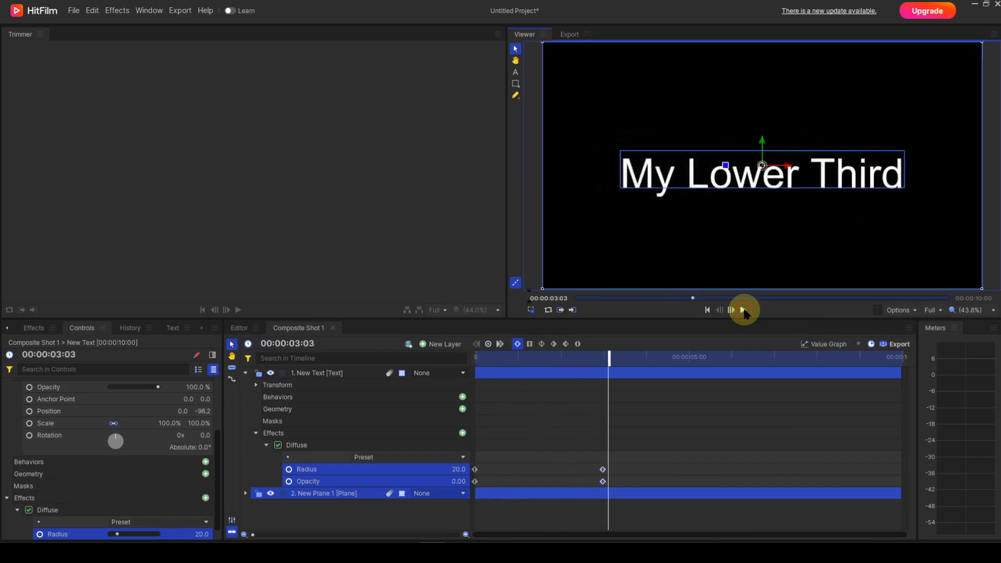
{"action": "left_click", "coordinate": [708, 310]}
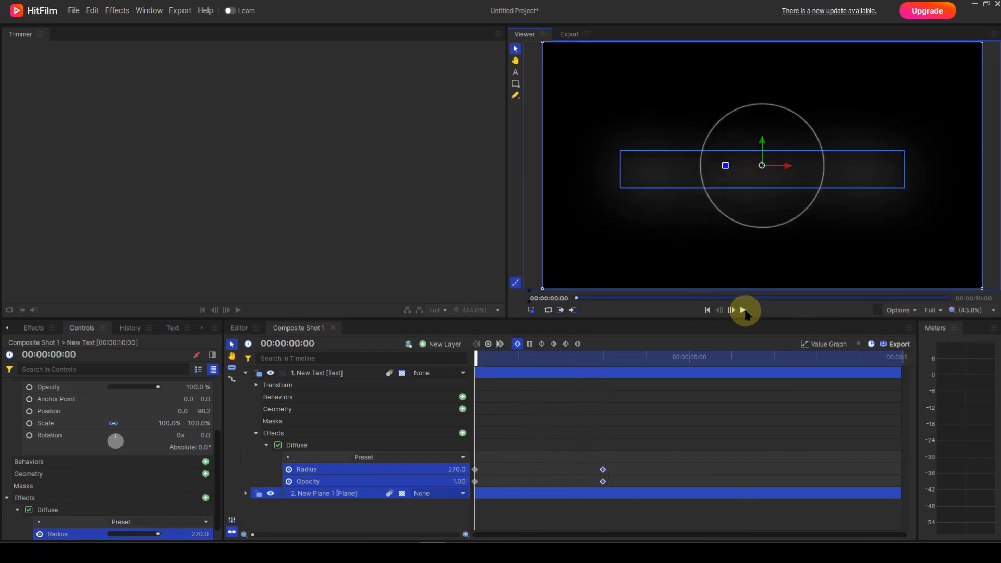
{"action": "left_click", "coordinate": [744, 310]}
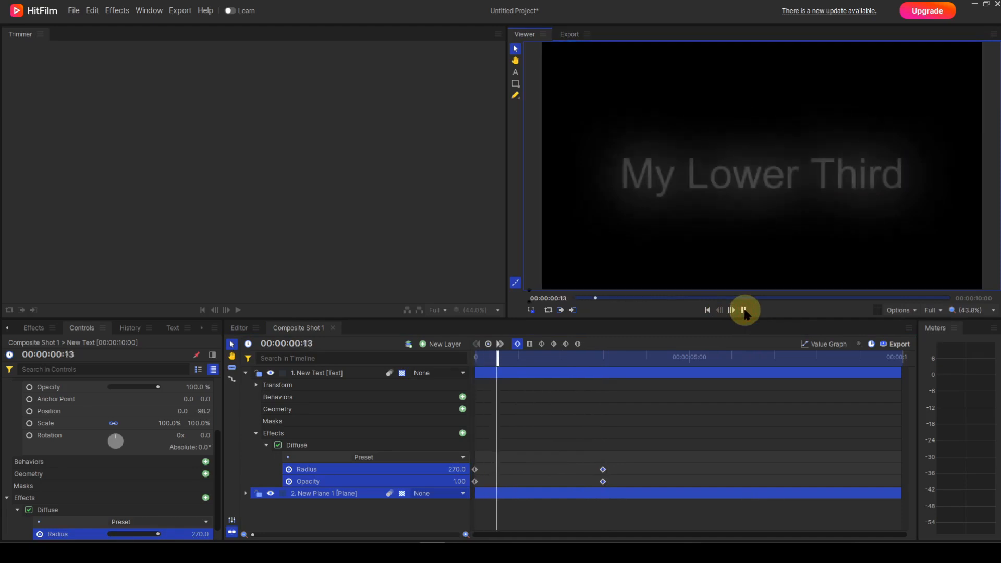
{"action": "left_click", "coordinate": [744, 310]}
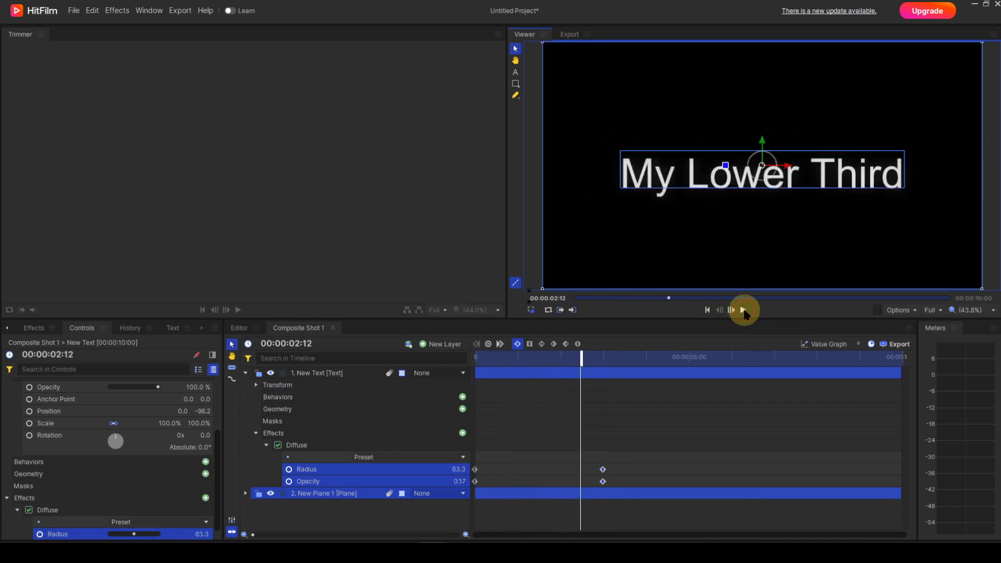
{"action": "left_click", "coordinate": [707, 311]}
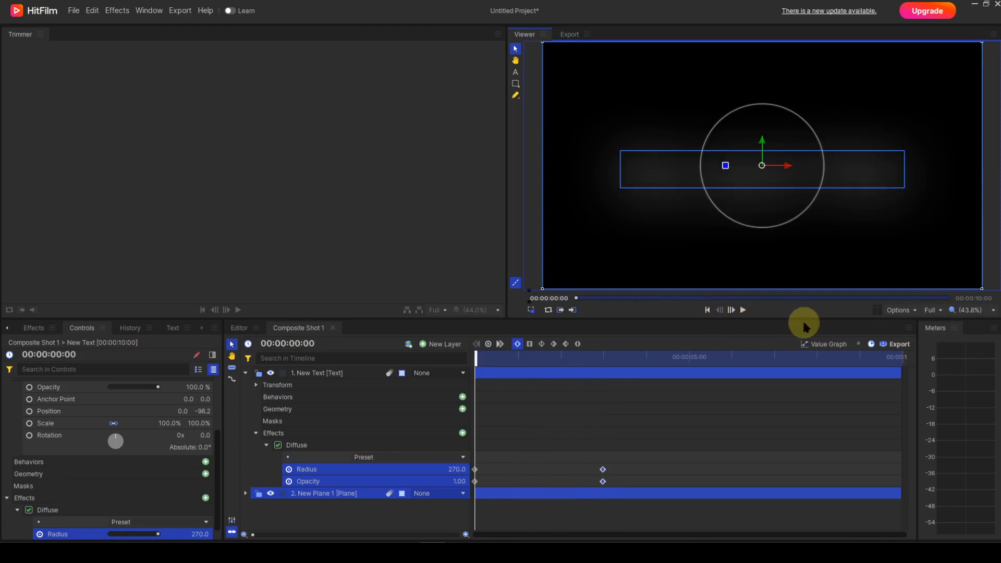
Select only the New Text layer in Composite Shot 1
{"action": "left_click", "coordinate": [316, 374]}
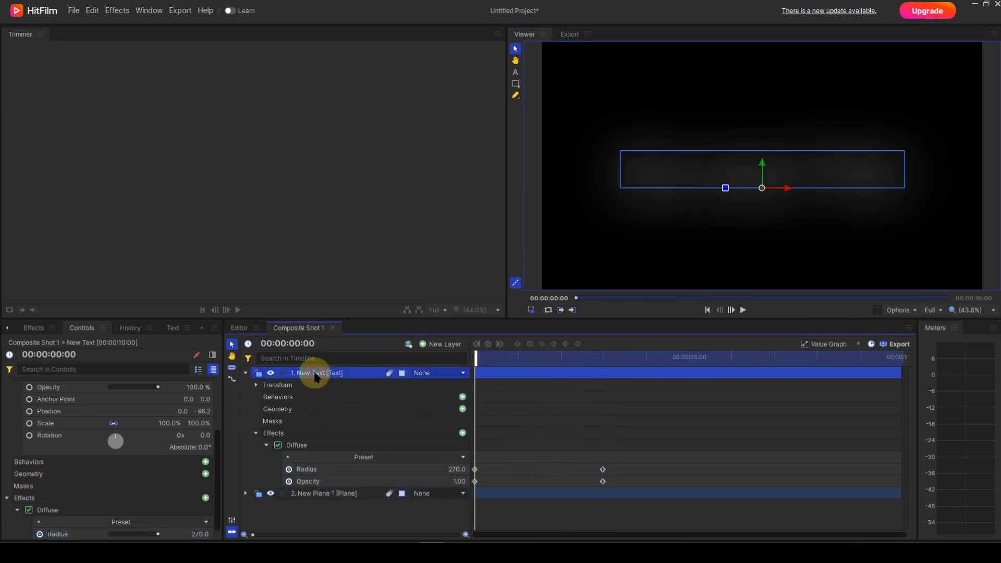